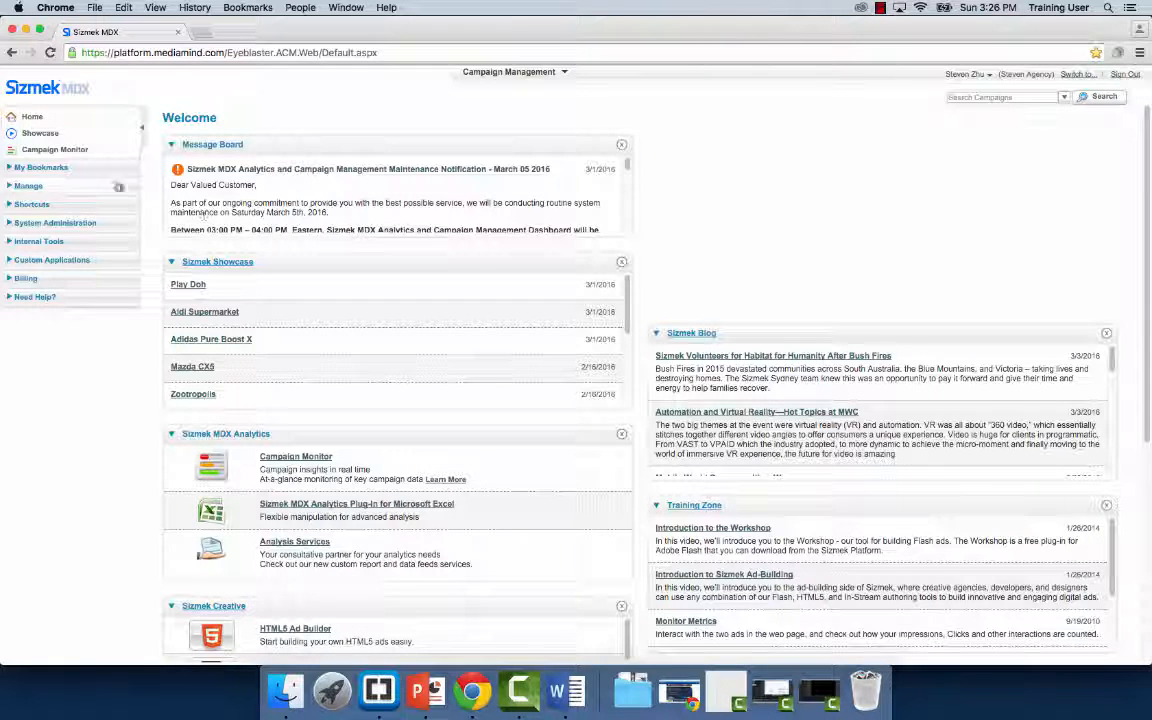
# - Open the Ad Formats gallery of the Sizmek Showcase and download the HTML5 Standard Banner template
pyautogui.click(38, 133)
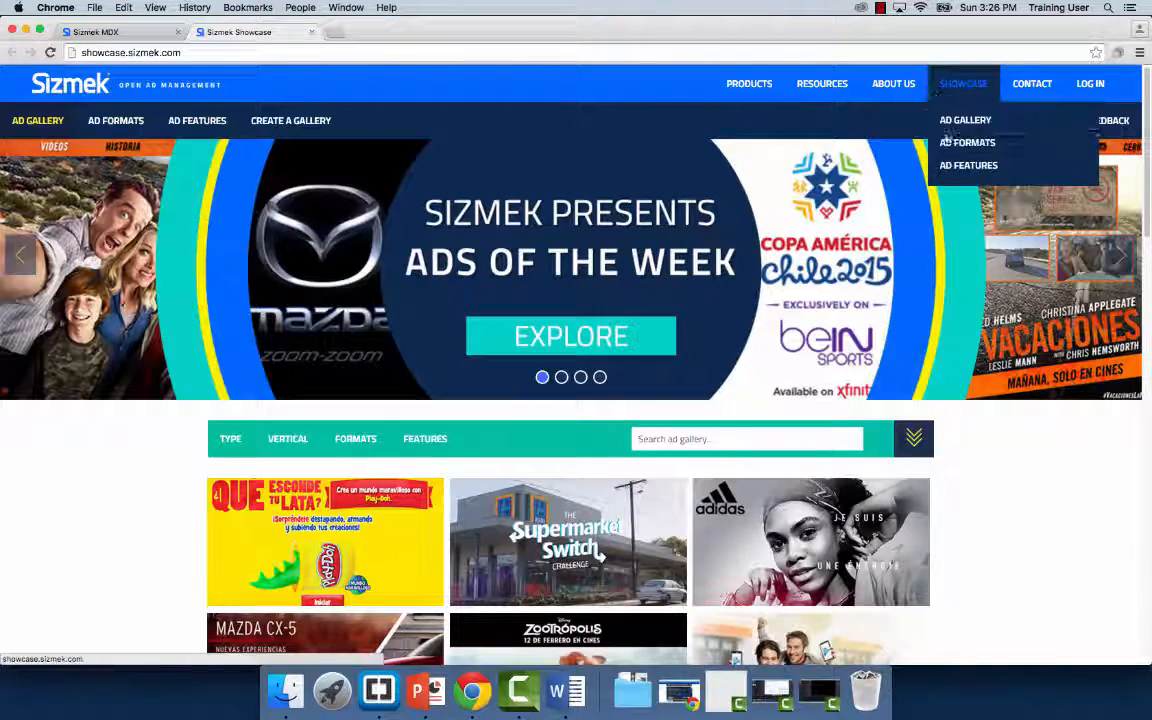
pyautogui.click(640, 334)
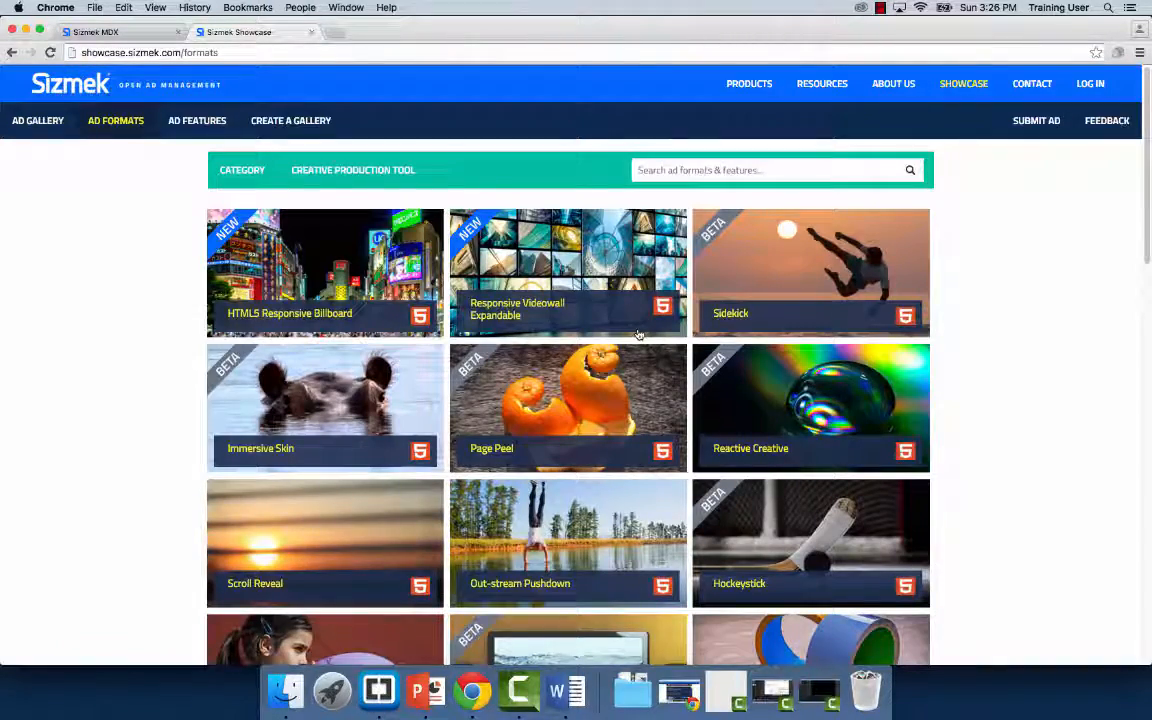
pyautogui.moveTo(639, 334)
pyautogui.scroll(-15, 639, 334)
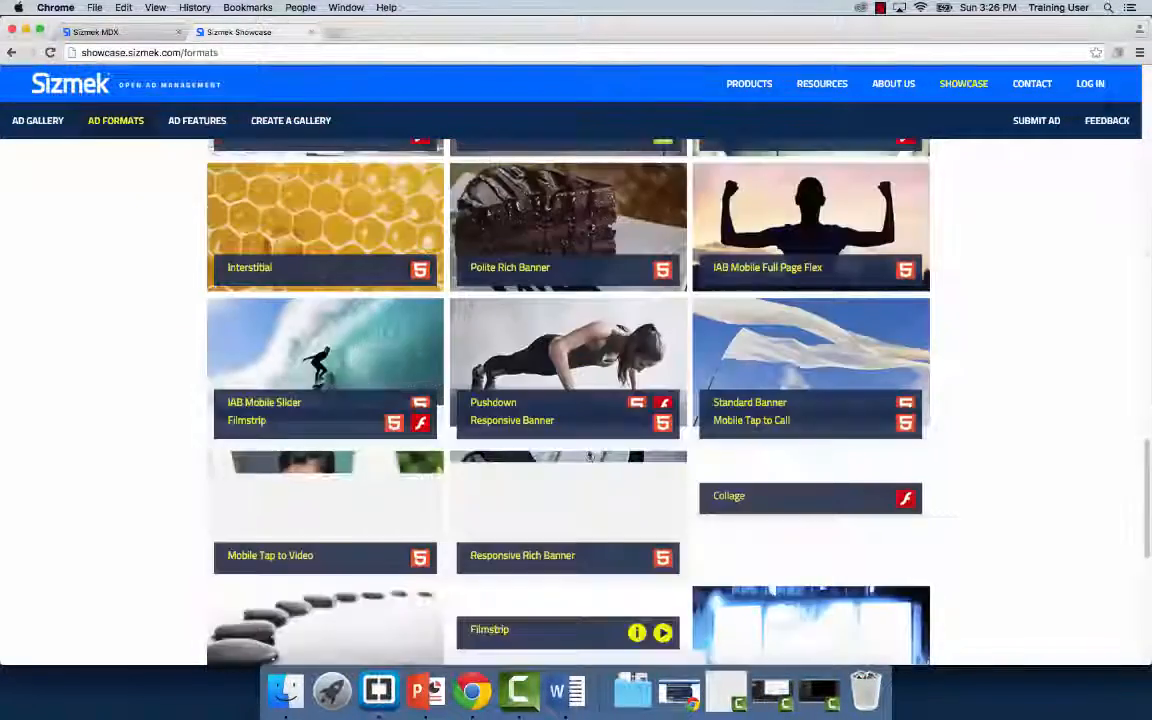
pyautogui.click(738, 405)
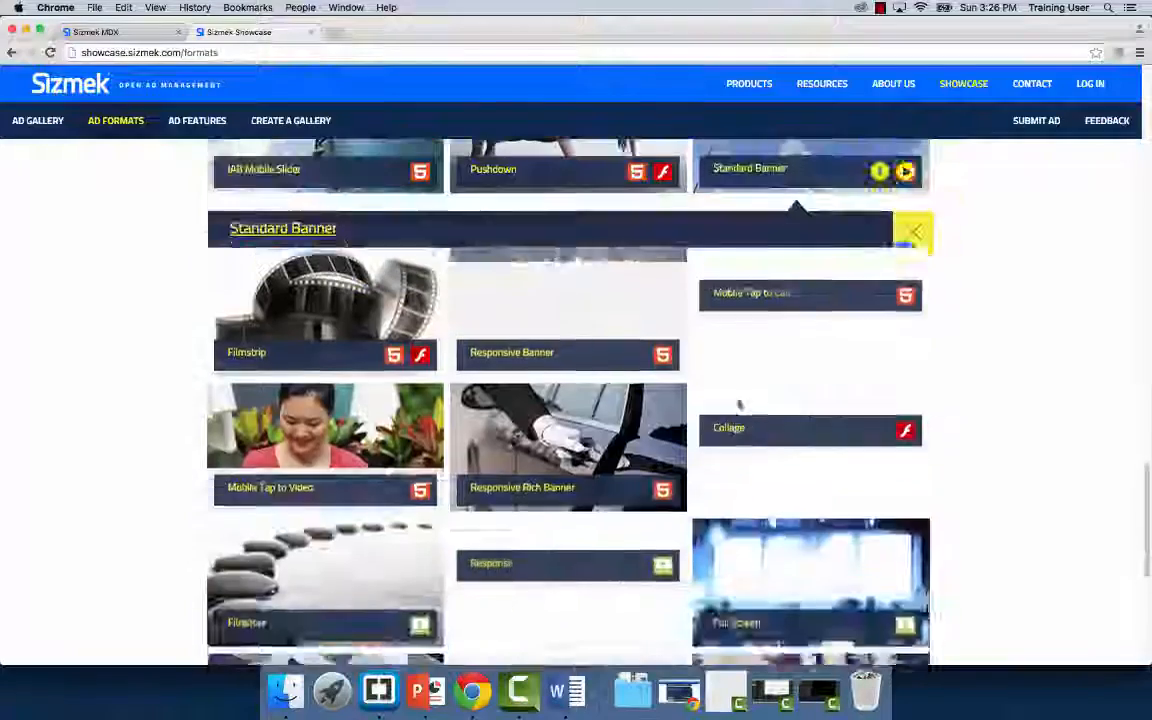
pyautogui.click(828, 405)
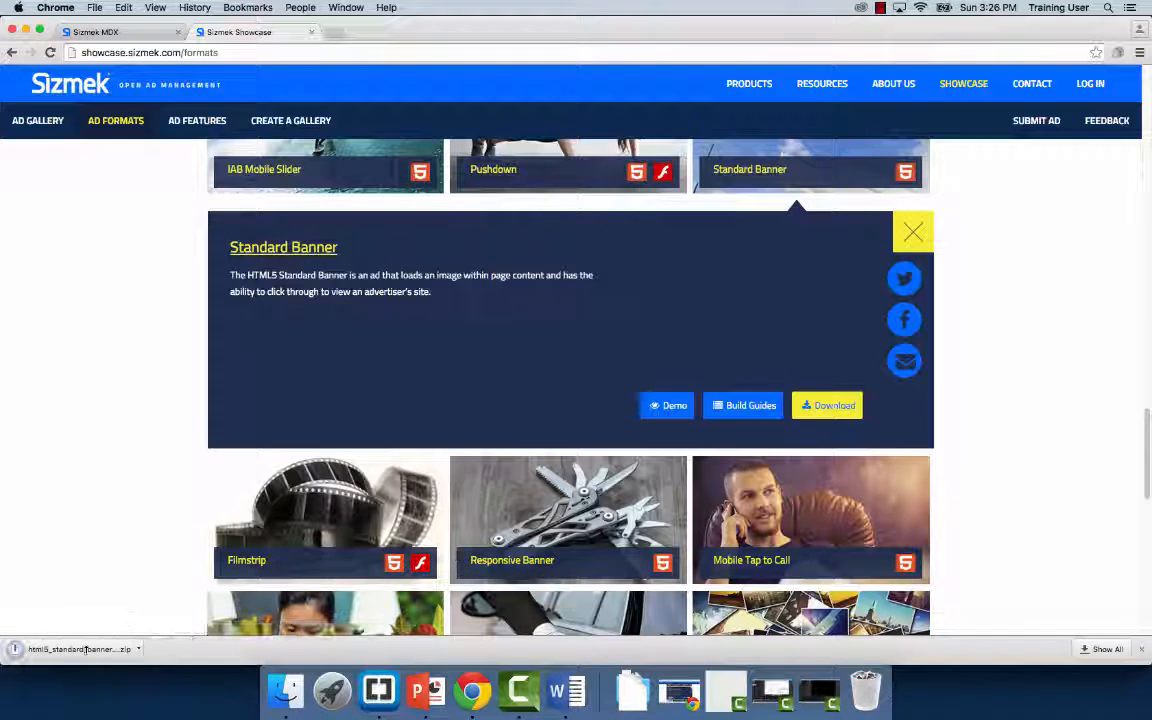
# - Unpack the downloaded banner archive, open its html5_standard_banner_1_0_3 folder, and bring up the 300x250 banner folder in Finder
pyautogui.click(52, 655)
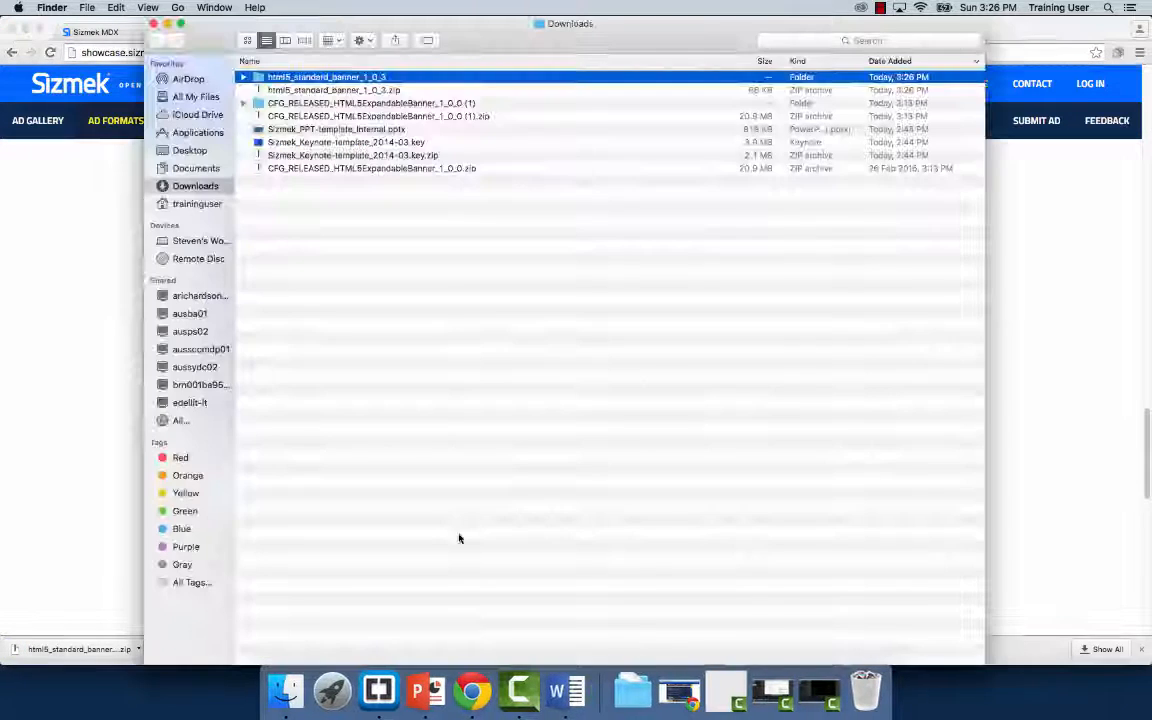
pyautogui.doubleClick(345, 76)
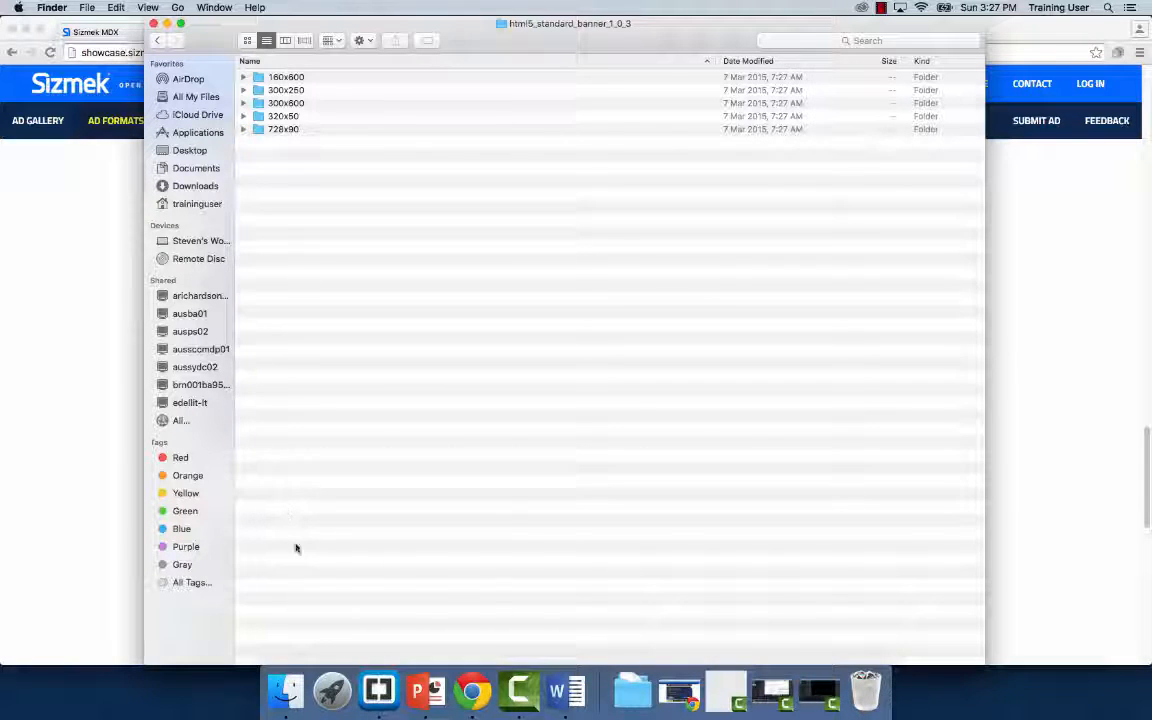
pyautogui.rightClick(285, 692)
pyautogui.click(342, 510)
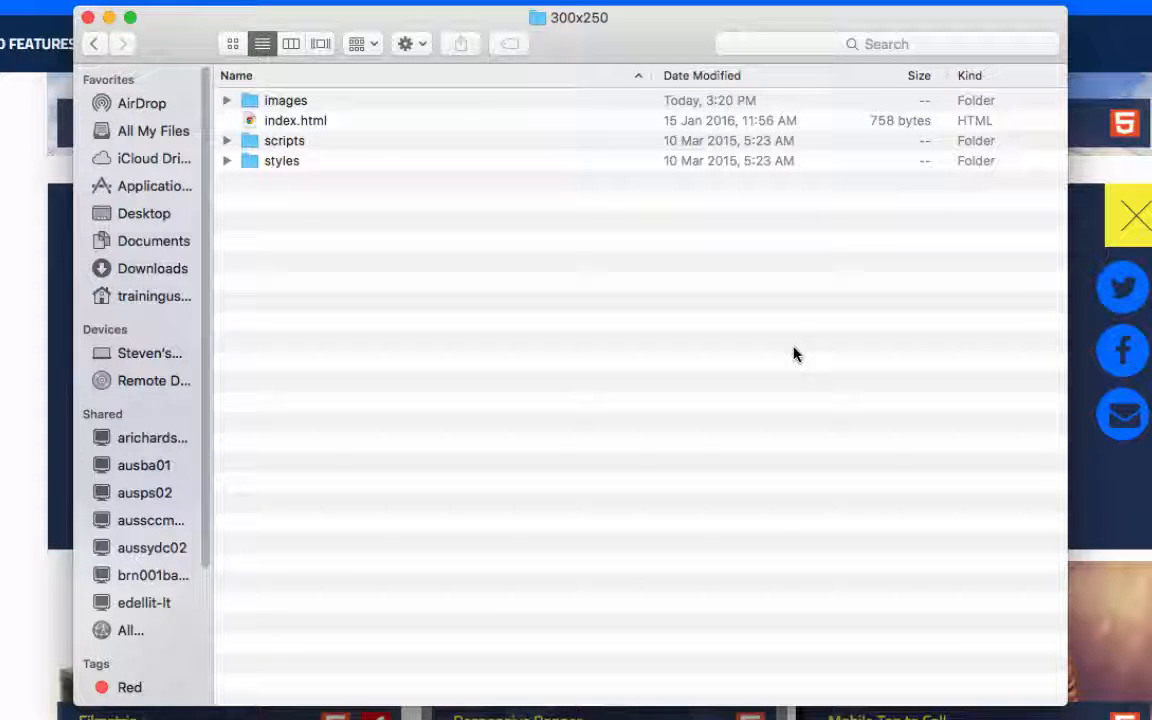
# - Examine the images, scripts and styles folders of the 300x250 banner and open its index.html in Brackets
pyautogui.click(298, 124)
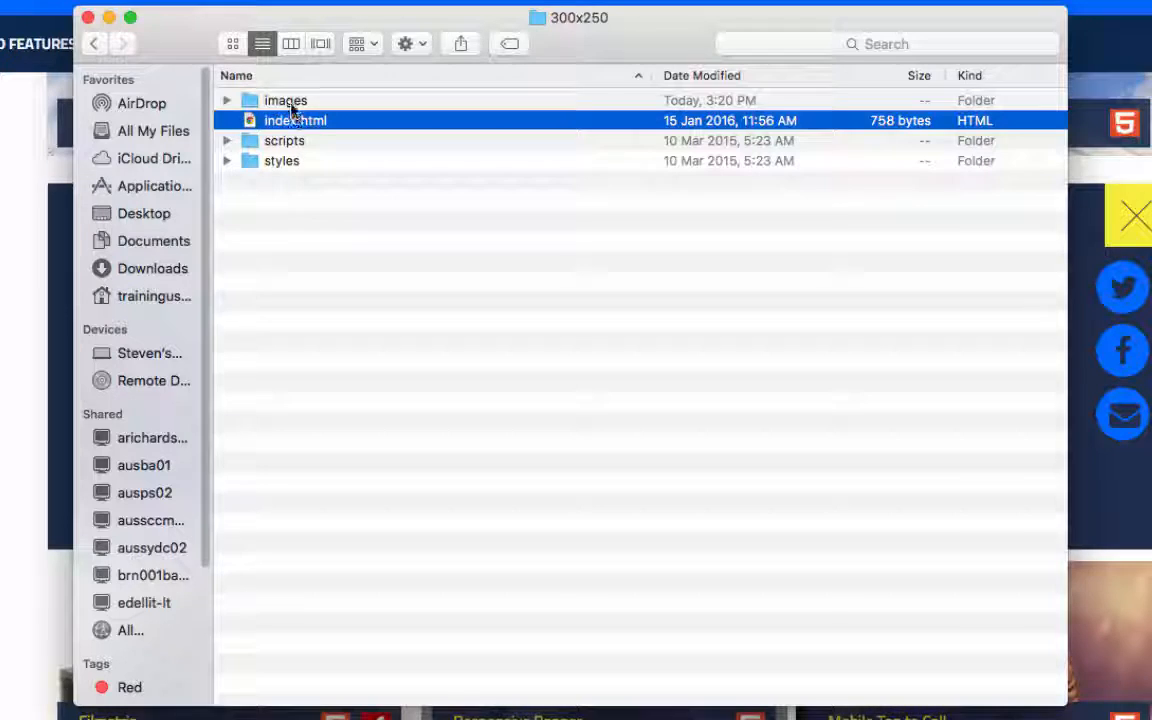
pyautogui.click(293, 106)
pyautogui.click(291, 142)
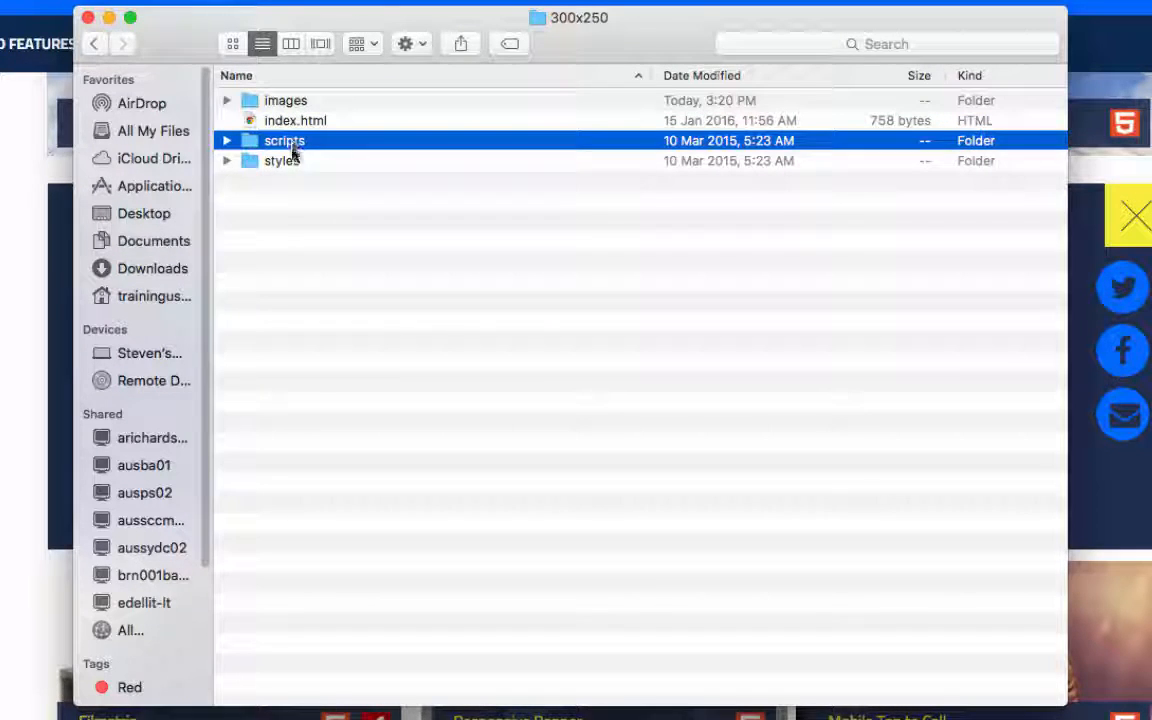
pyautogui.click(289, 161)
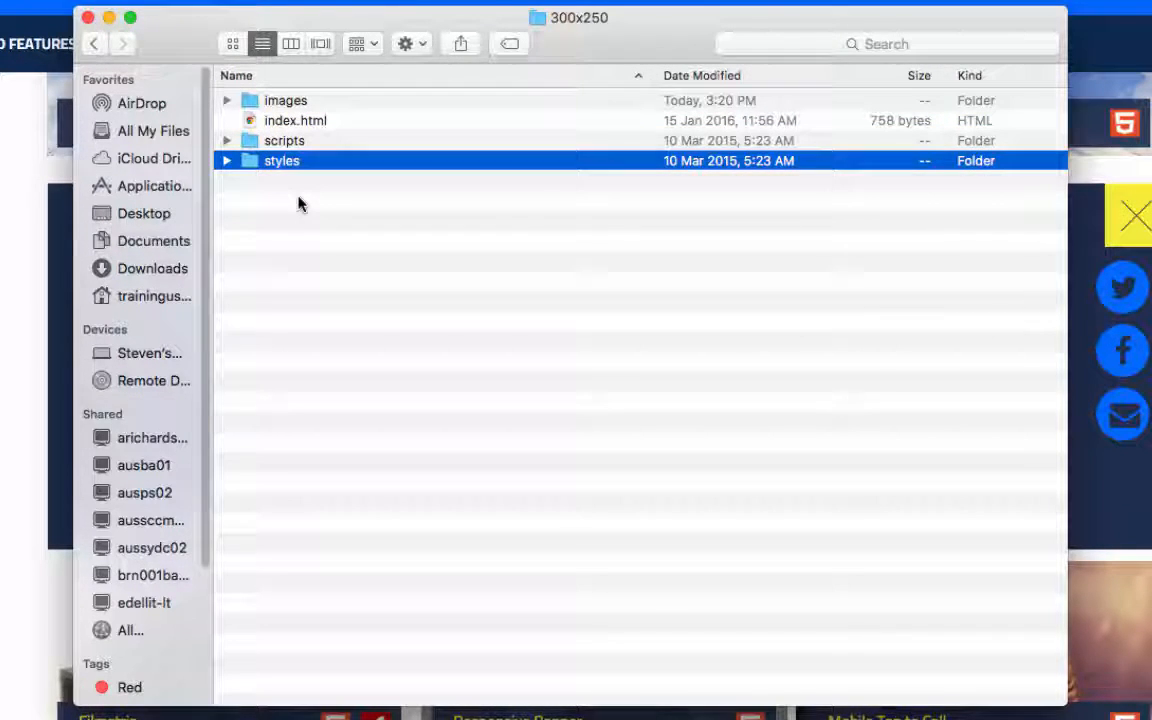
pyautogui.doubleClick(295, 121)
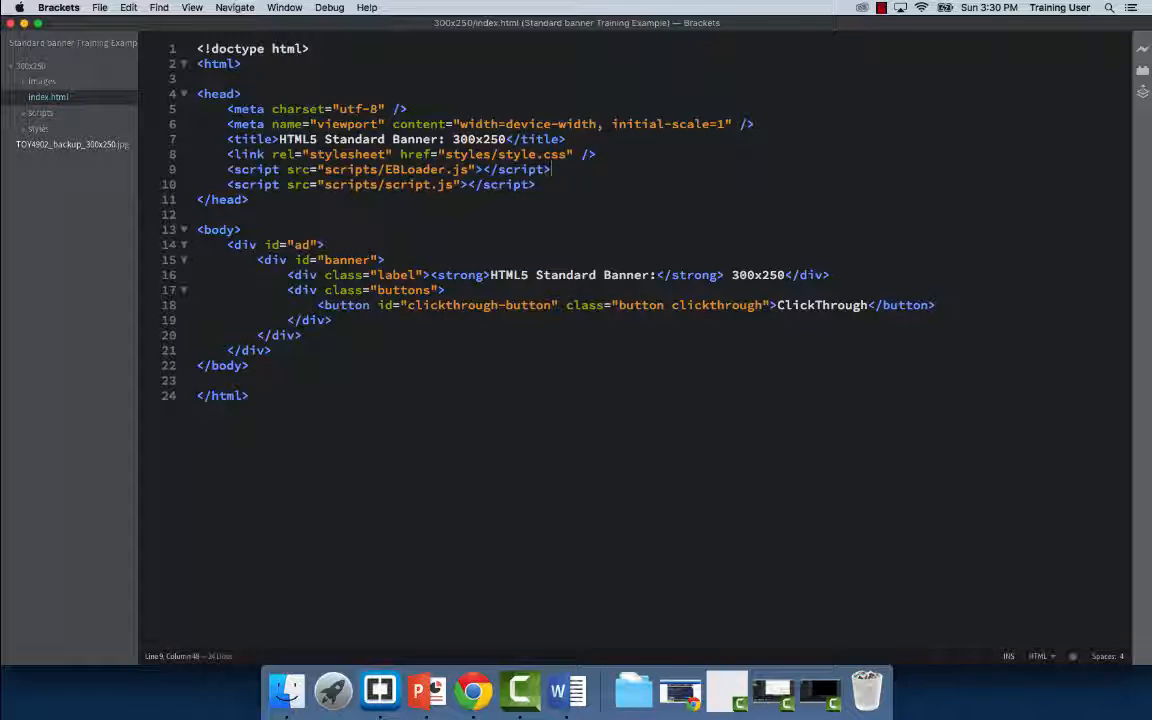
# - Highlight the EBLoader.js script line in index.html and the EB.clickthrough() call in script.js, and switch to Finder
pyautogui.moveTo(550, 169); pyautogui.dragTo(234, 169)
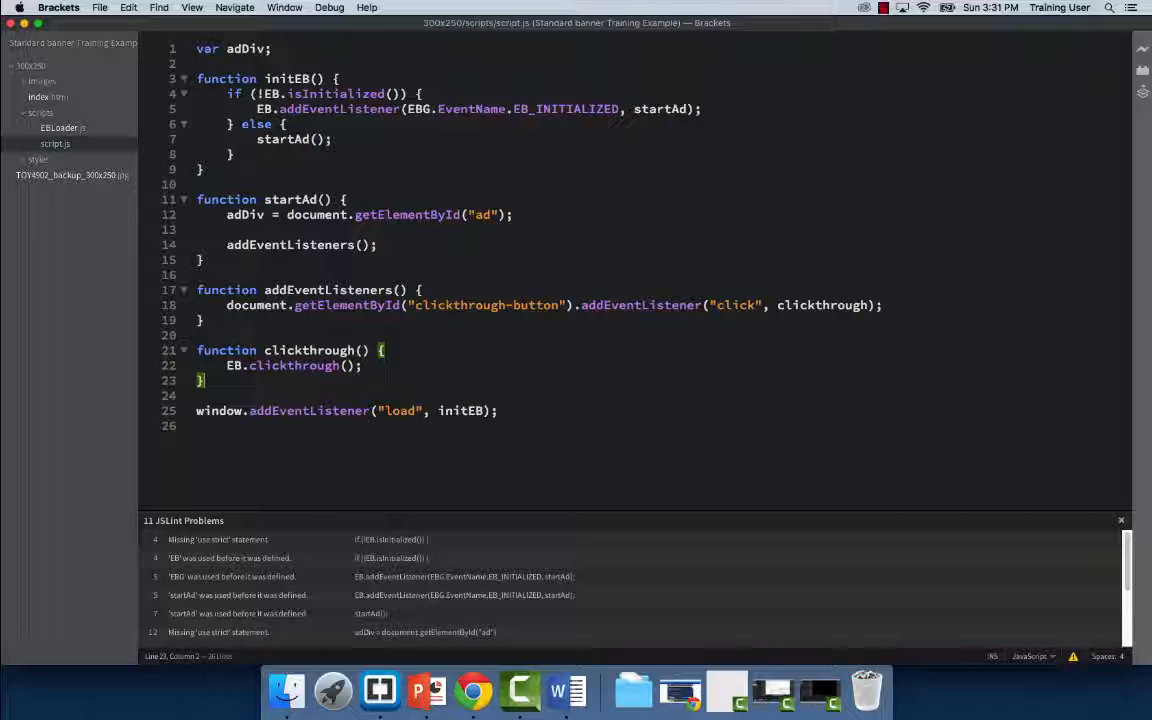
pyautogui.moveTo(363, 366); pyautogui.dragTo(227, 366)
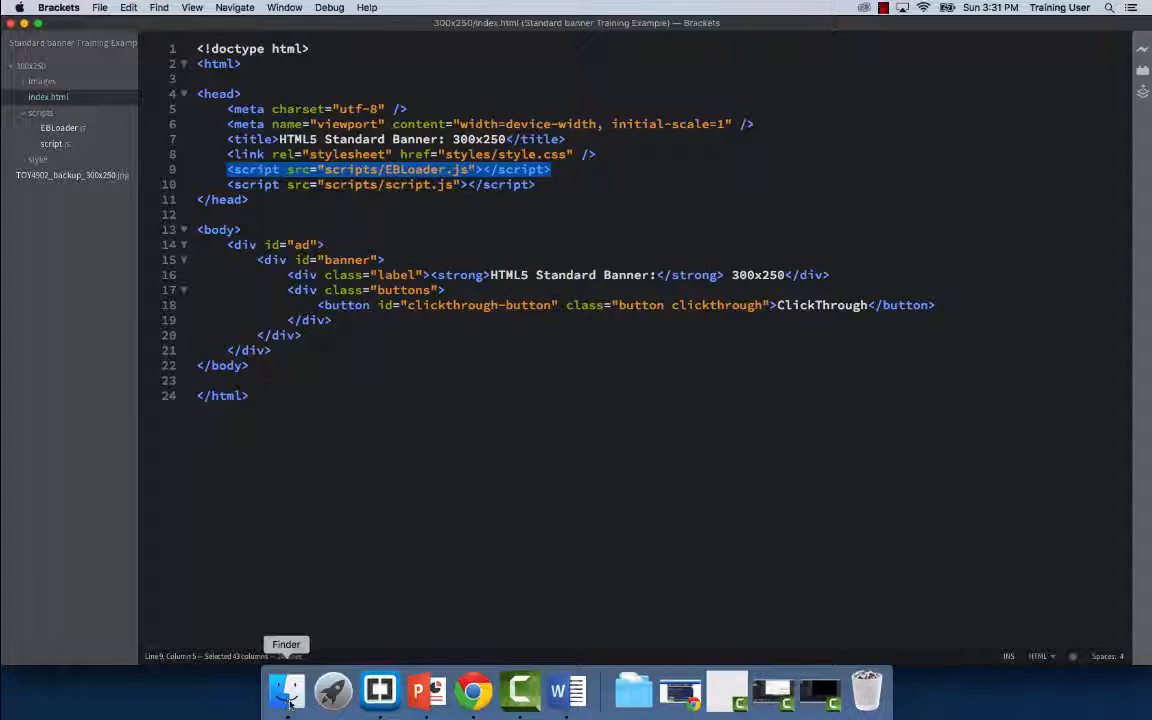
pyautogui.click(287, 700)
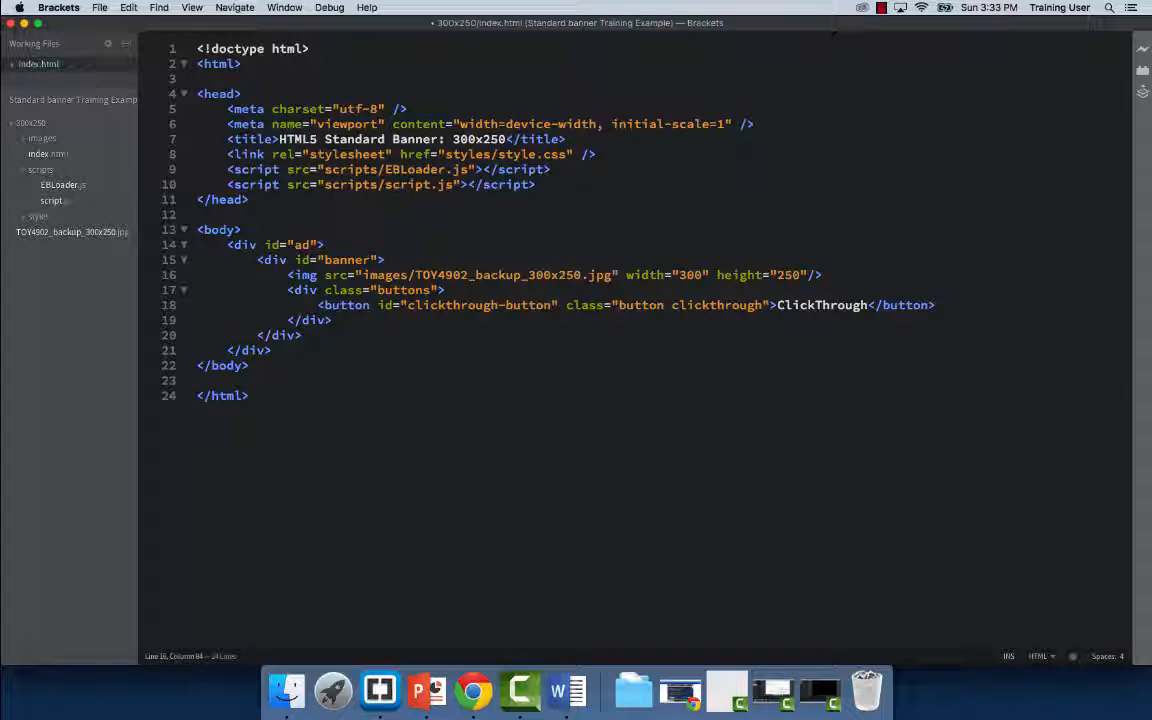
# - Delete the buttons div containing the ClickThrough button from the banner div in index.html
pyautogui.click(333, 320)
pyautogui.moveTo(333, 320); pyautogui.dragTo(180, 292)
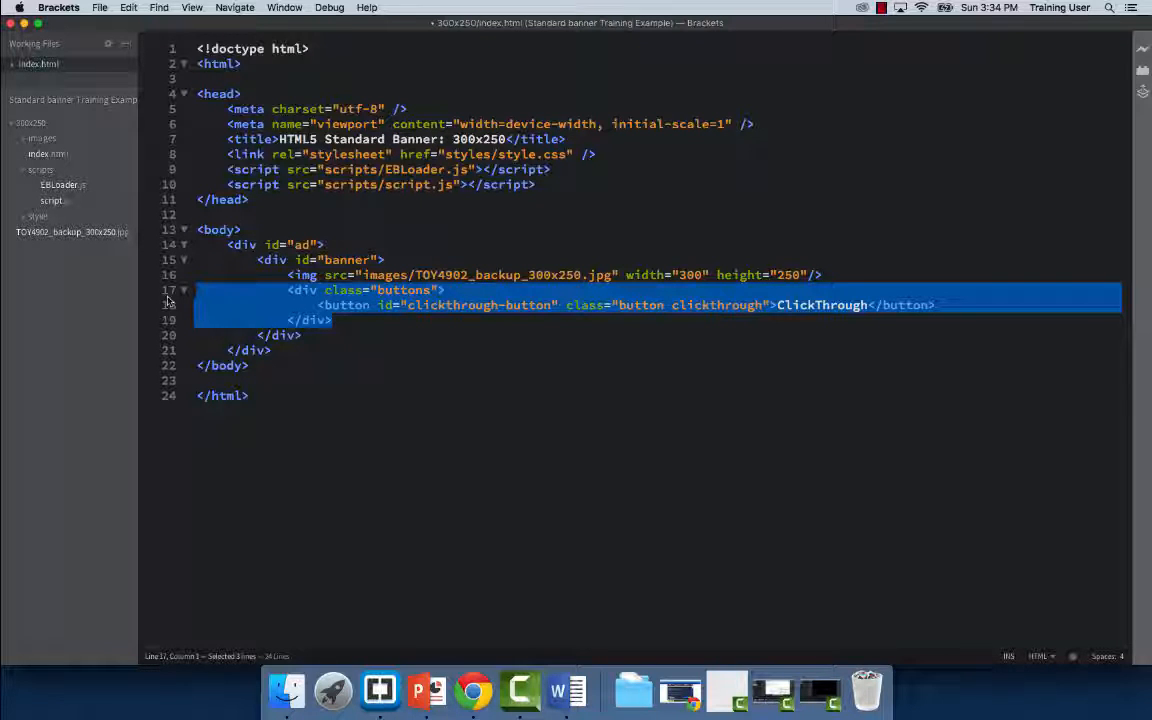
pyautogui.press('Delete')
pyautogui.press('Delete')
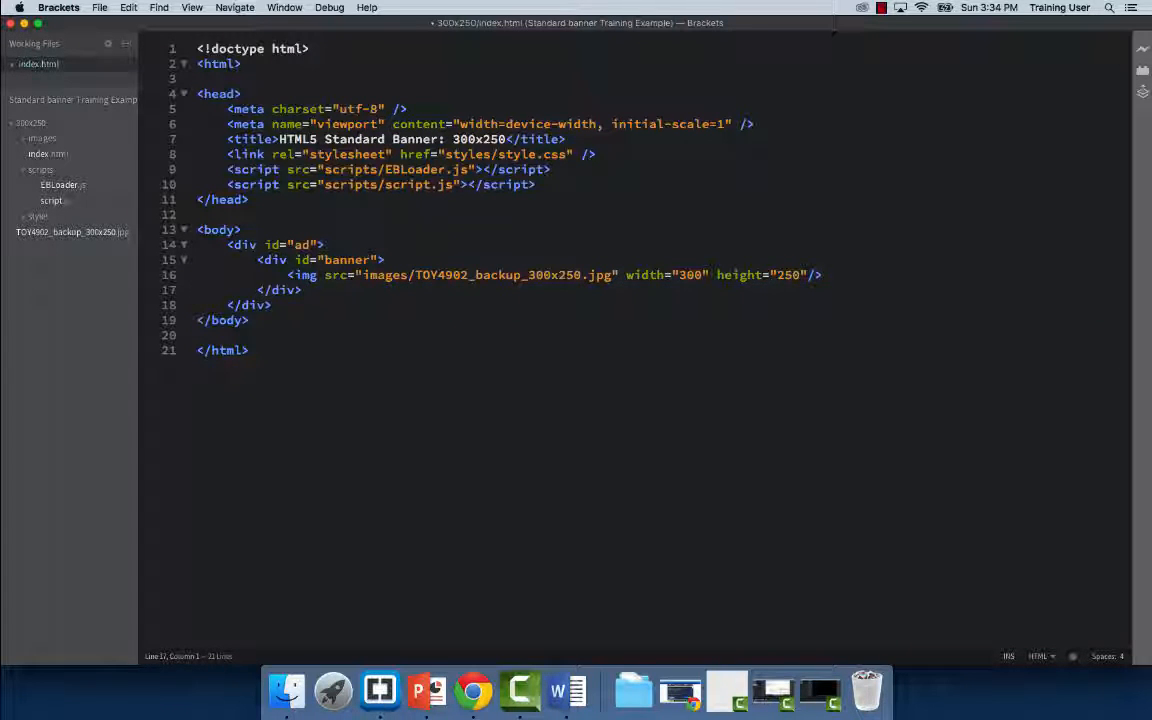
# - Change the click listener's element ID in script.js to "banner", save the file, and preview the banner page in Chrome
pyautogui.click(51, 200)
pyautogui.moveTo(558, 305); pyautogui.dragTo(415, 305)
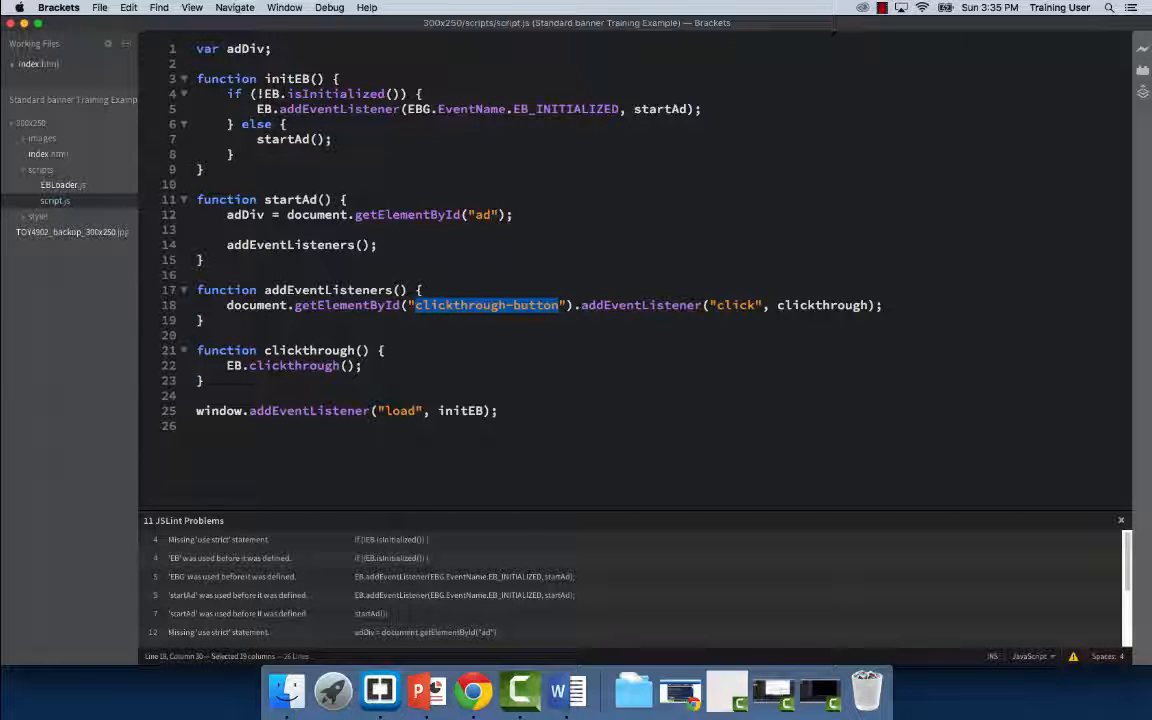
pyautogui.write('banner')
pyautogui.press('super+s')
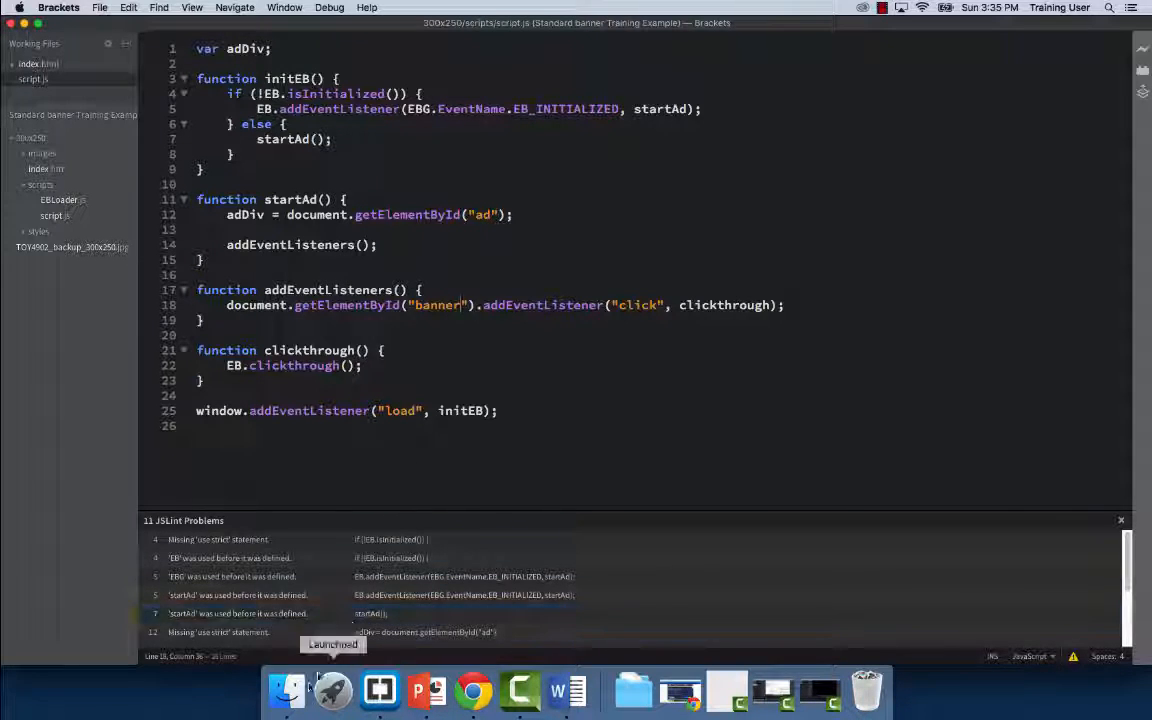
pyautogui.click(473, 690)
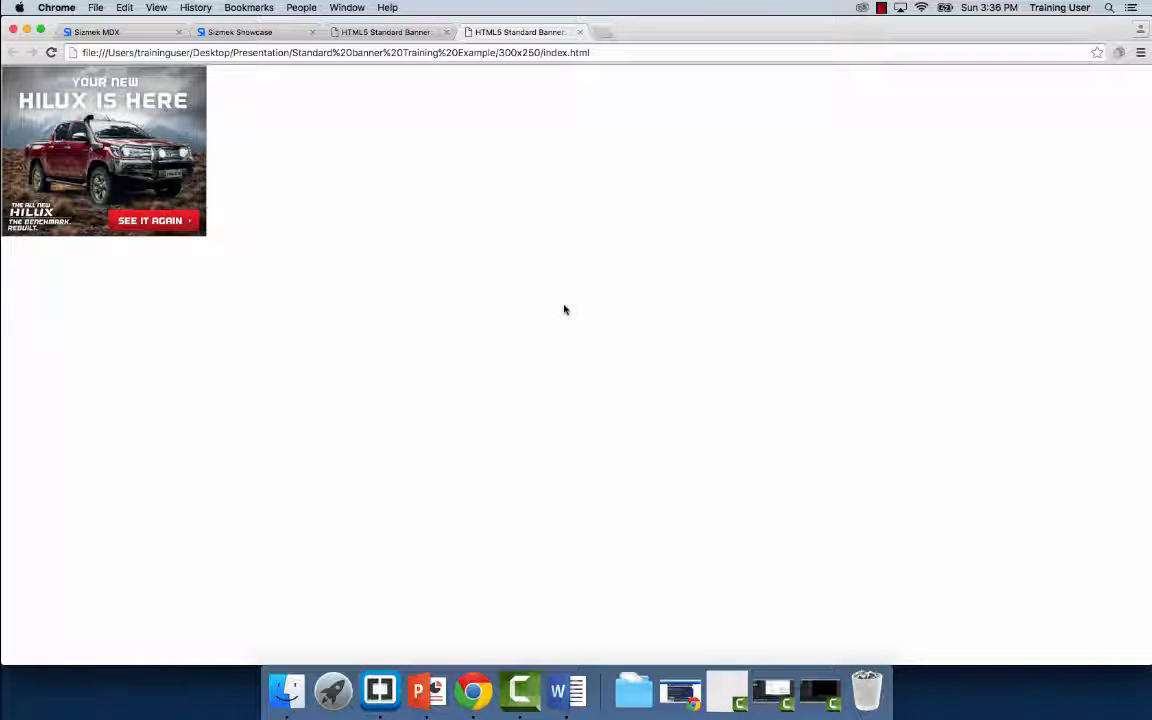
# - Compress all four items of the 300x250 folder in Finder into one ZIP archive
pyautogui.click(287, 690)
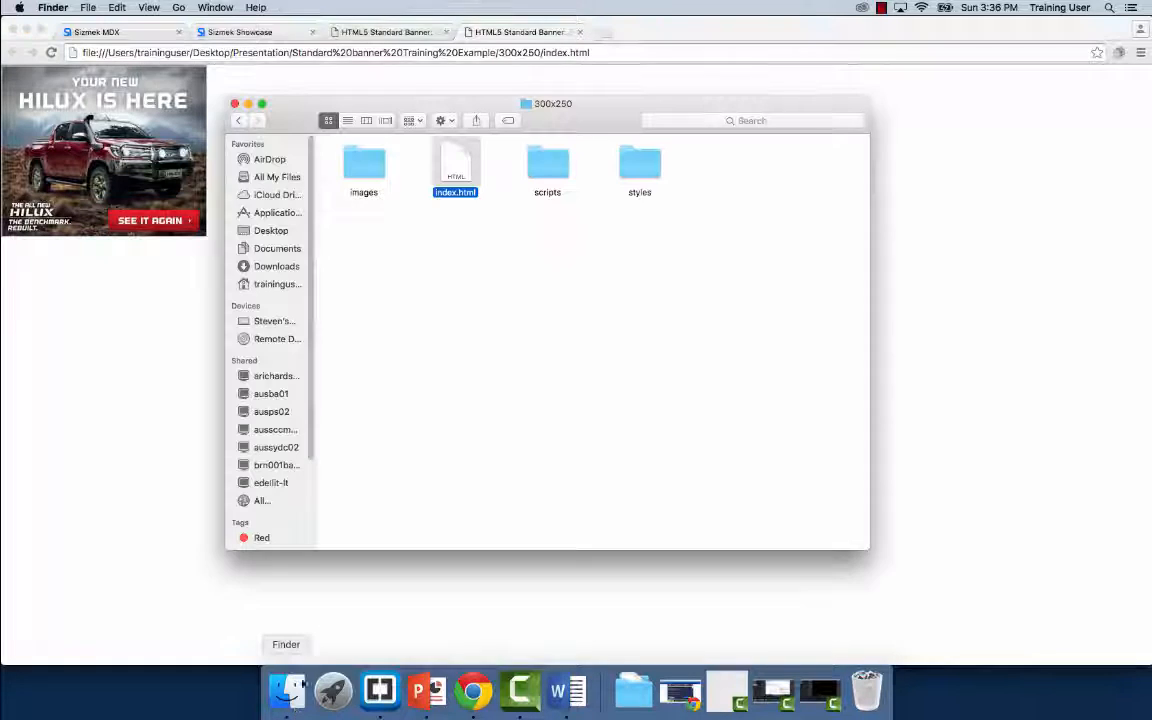
pyautogui.click(730, 298)
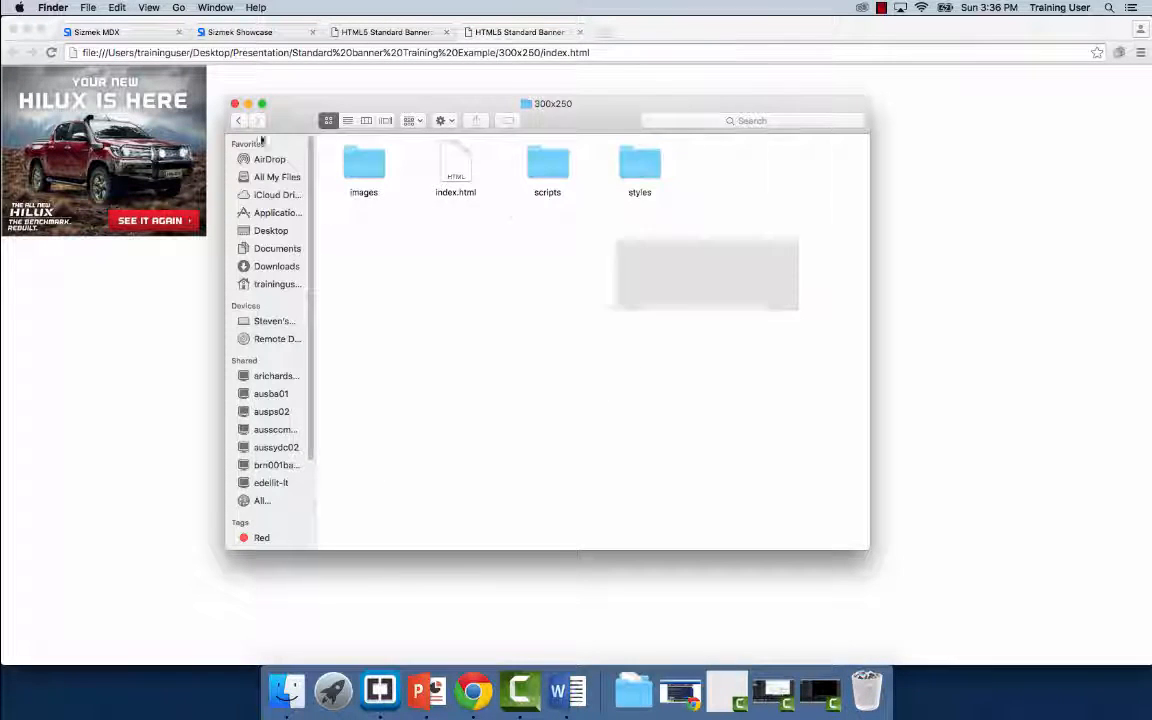
pyautogui.press('super+a')
pyautogui.rightClick(350, 163)
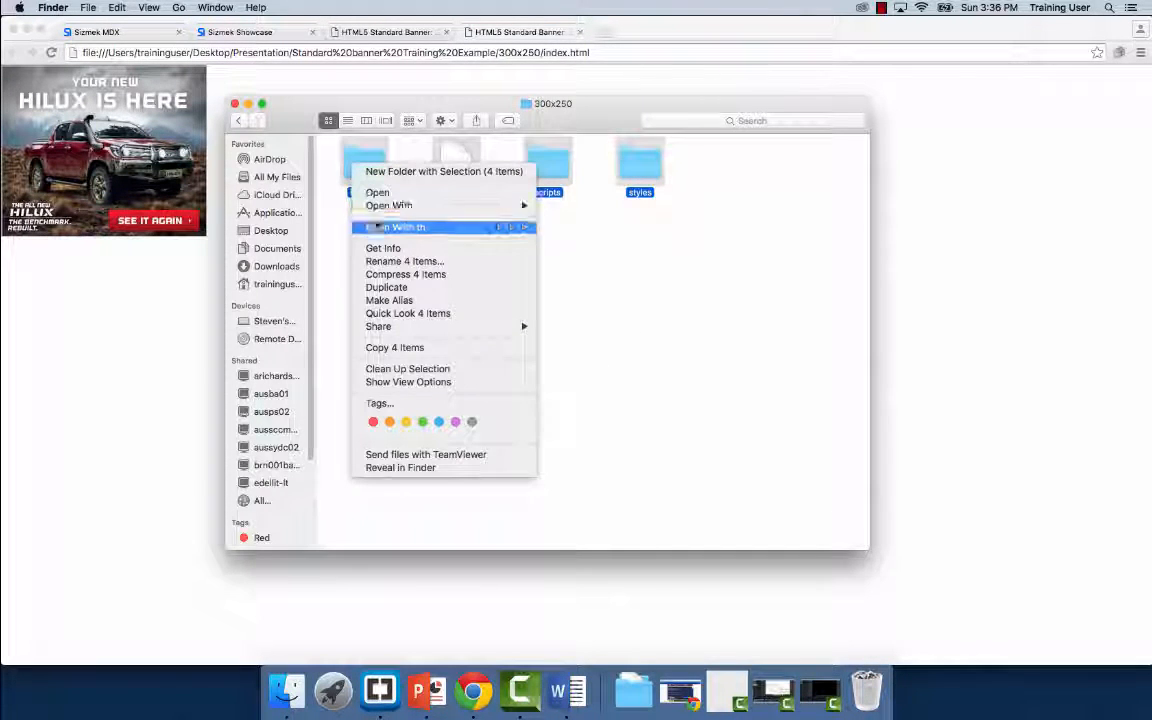
pyautogui.click(386, 275)
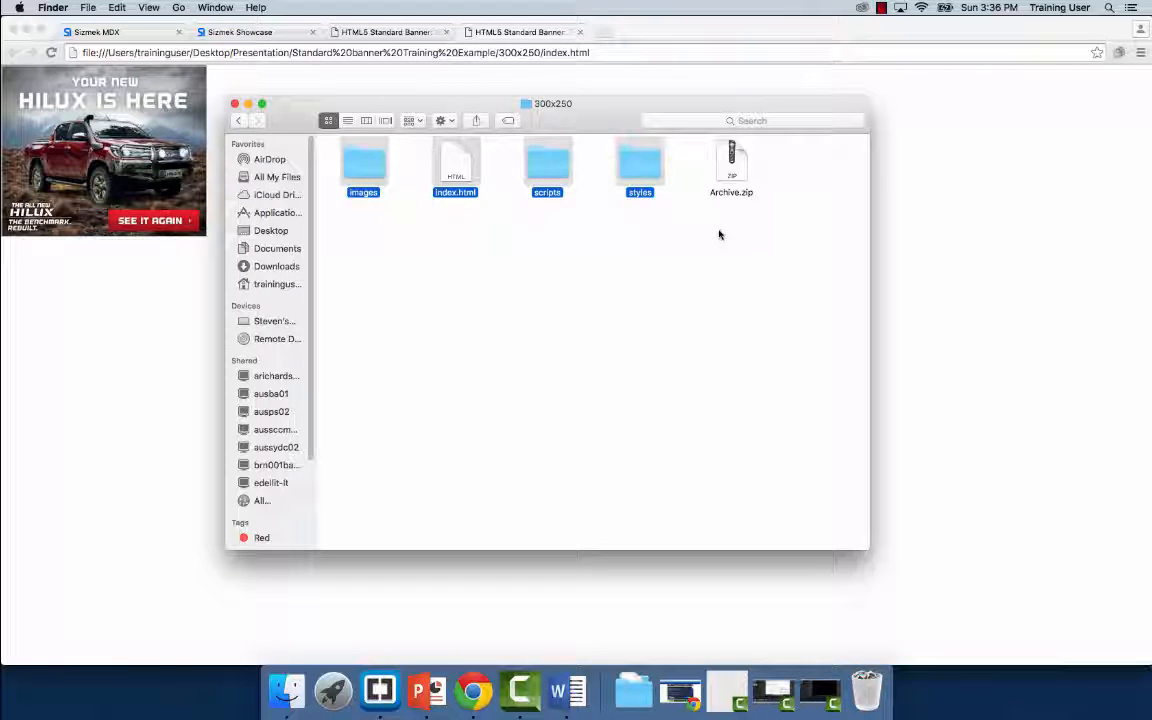
# - Rename the new archive as toyota_hilux_mrec_300x250.zip
pyautogui.click(737, 196)
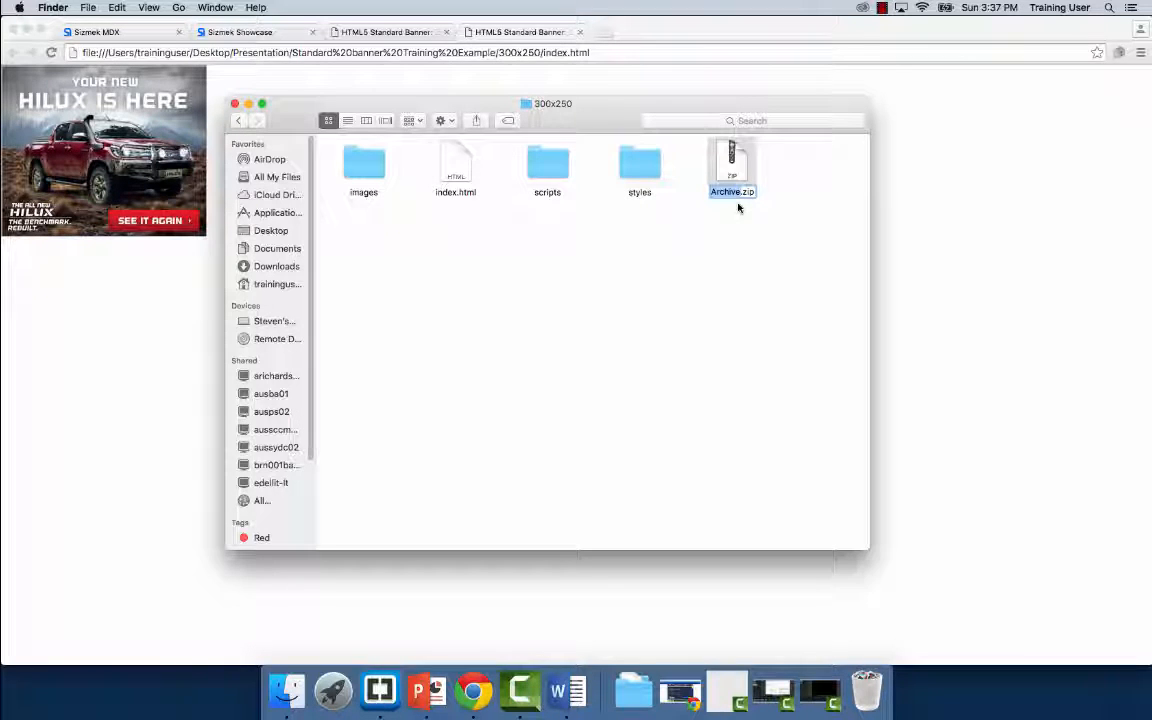
pyautogui.press('super+v')
pyautogui.press('Return')
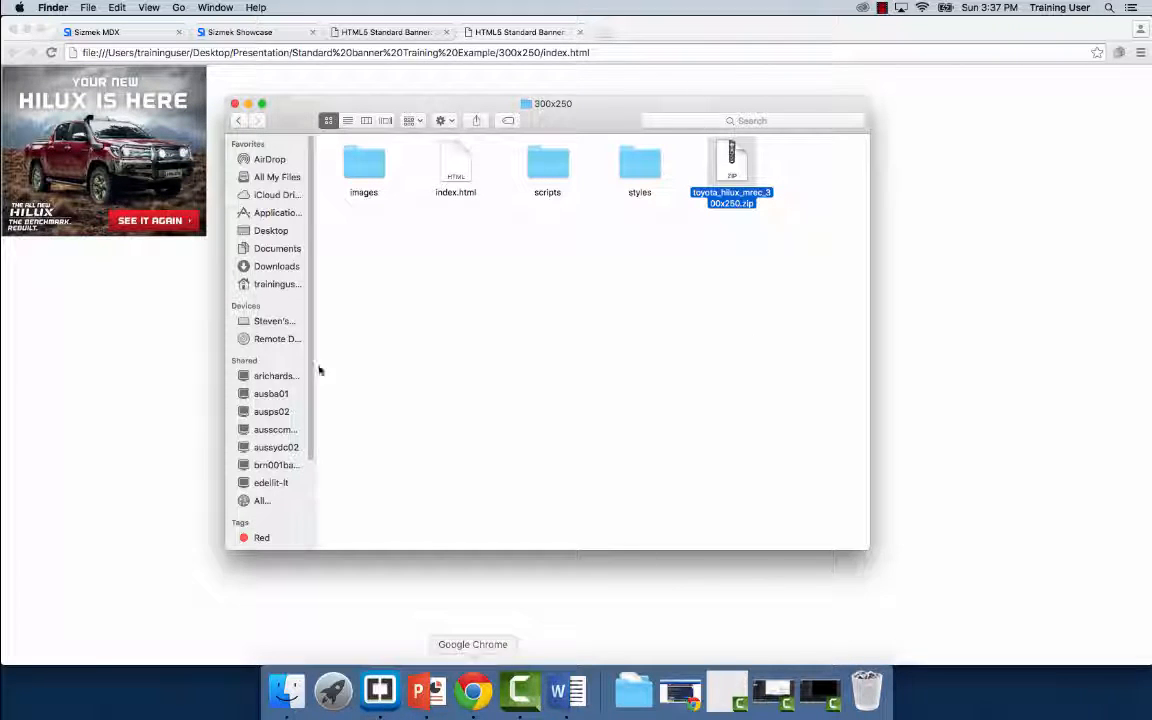
# - Switch to the Sizmek MDX platform in Chrome and open the Ads management list
pyautogui.click(133, 38)
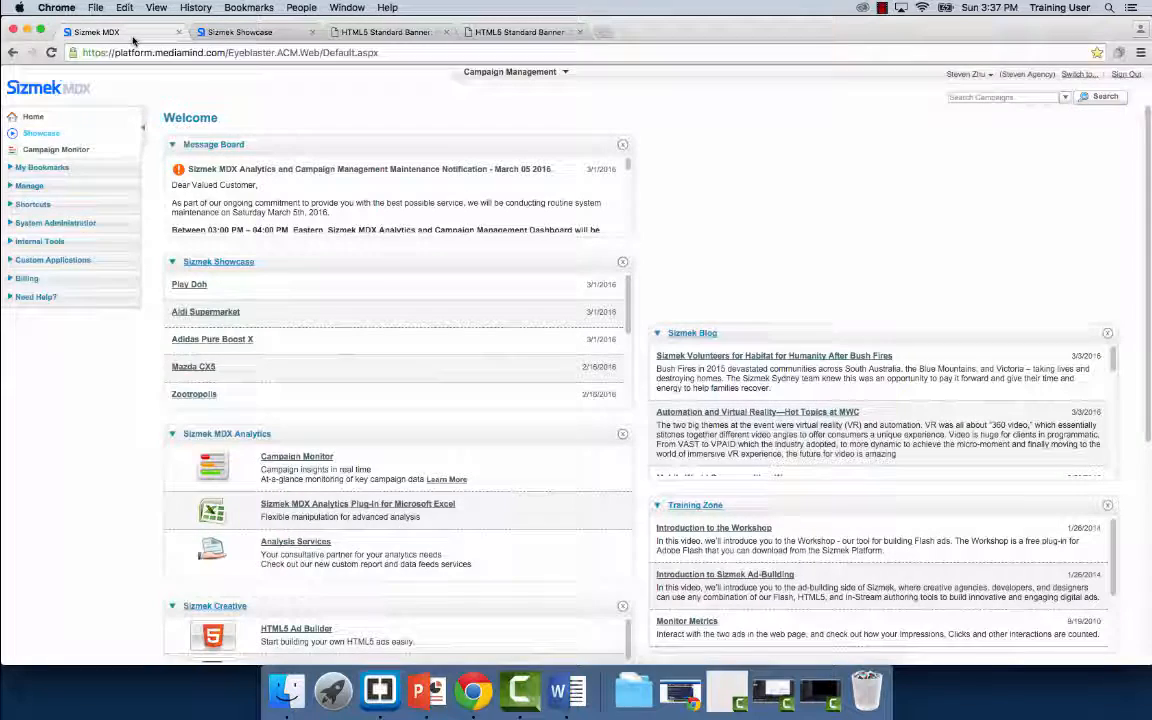
pyautogui.click(128, 191)
pyautogui.click(37, 340)
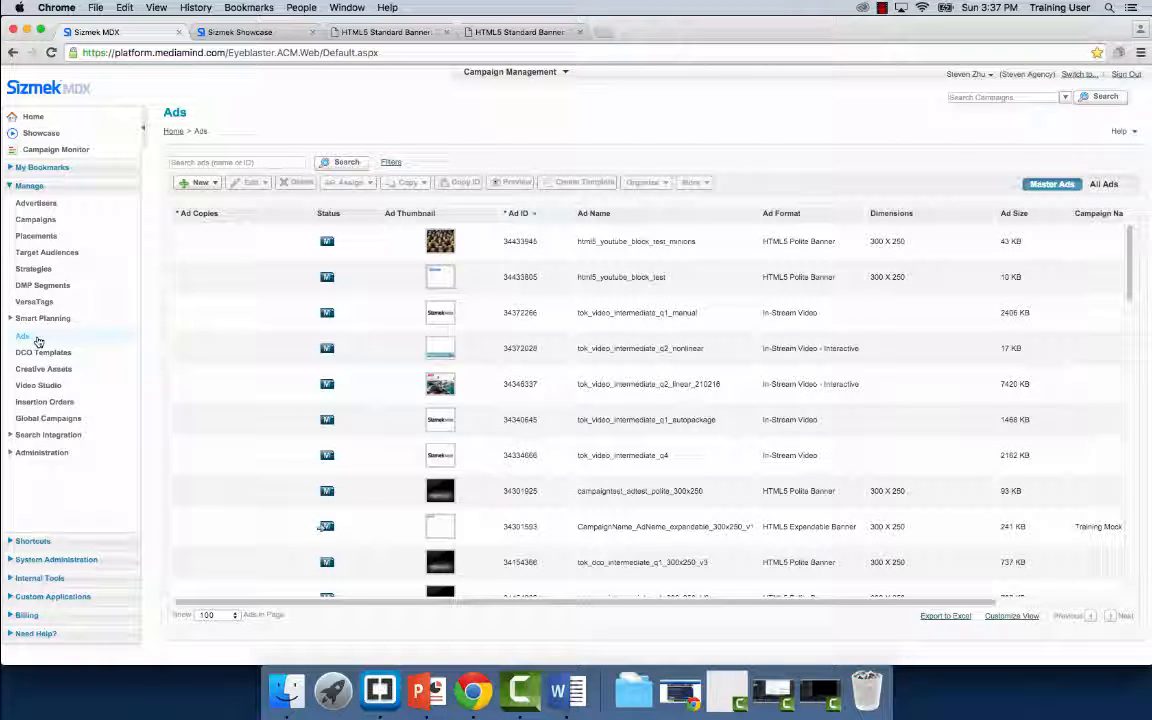
# - Create a new ad named campaigntest_adtest_standard_300x250 with the HTML5 Standard Banner format
pyautogui.click(211, 184)
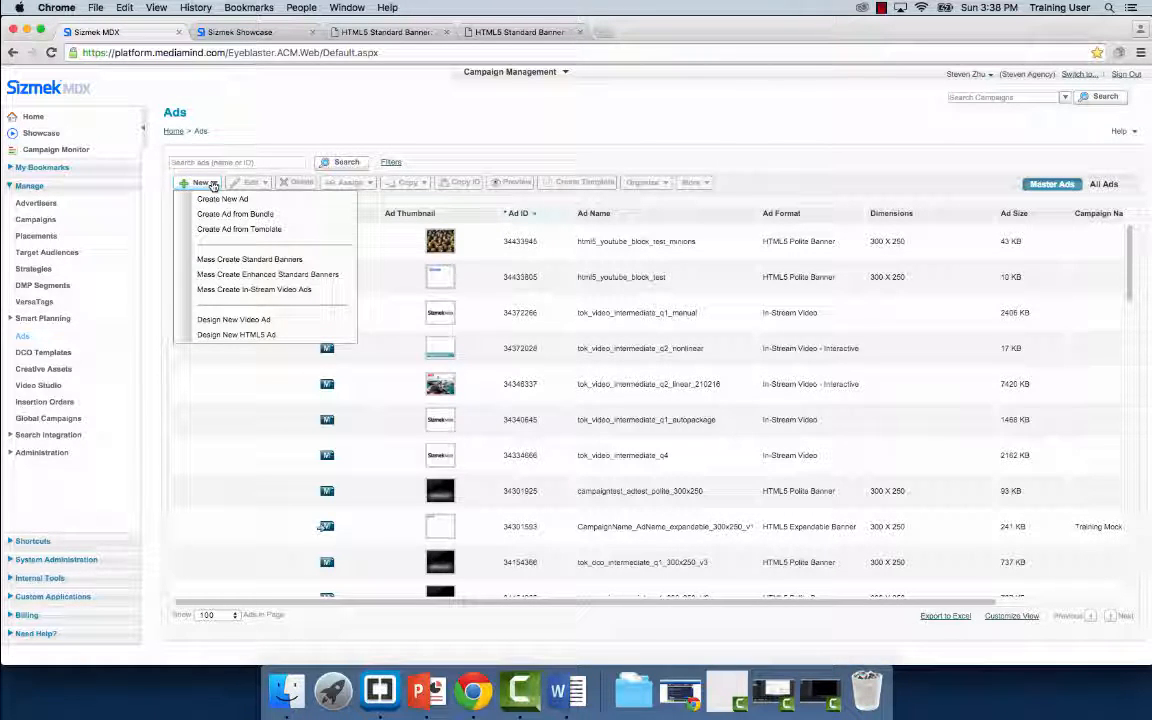
pyautogui.click(214, 199)
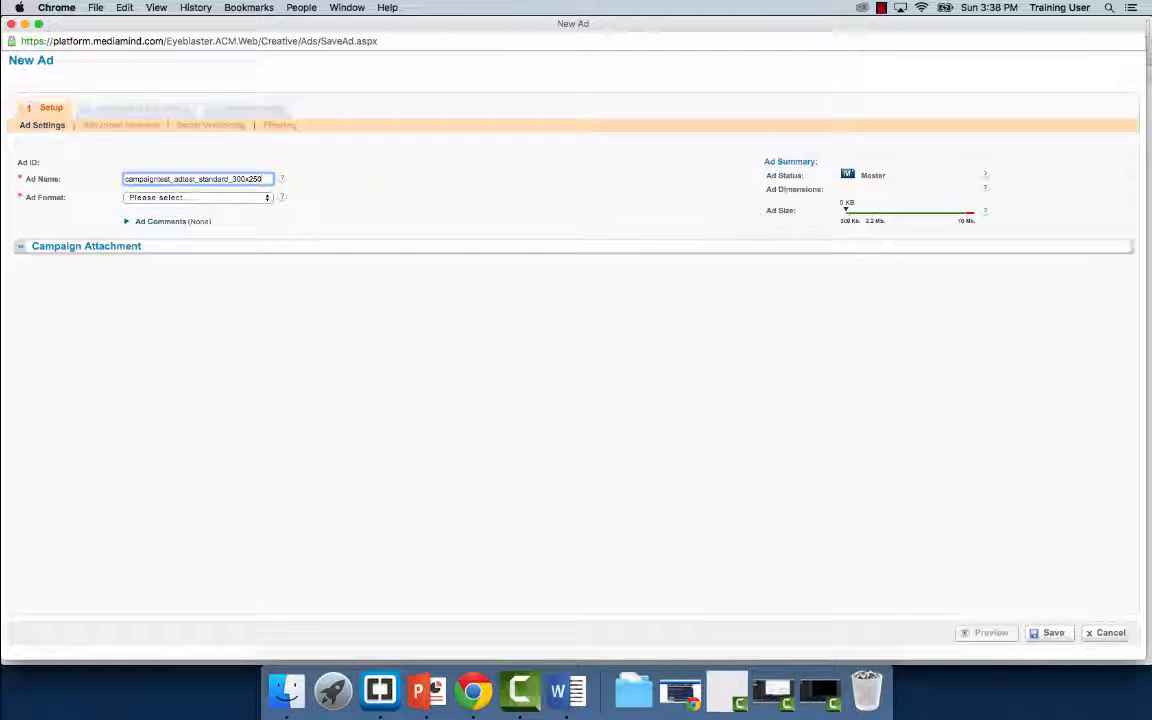
pyautogui.click(229, 199)
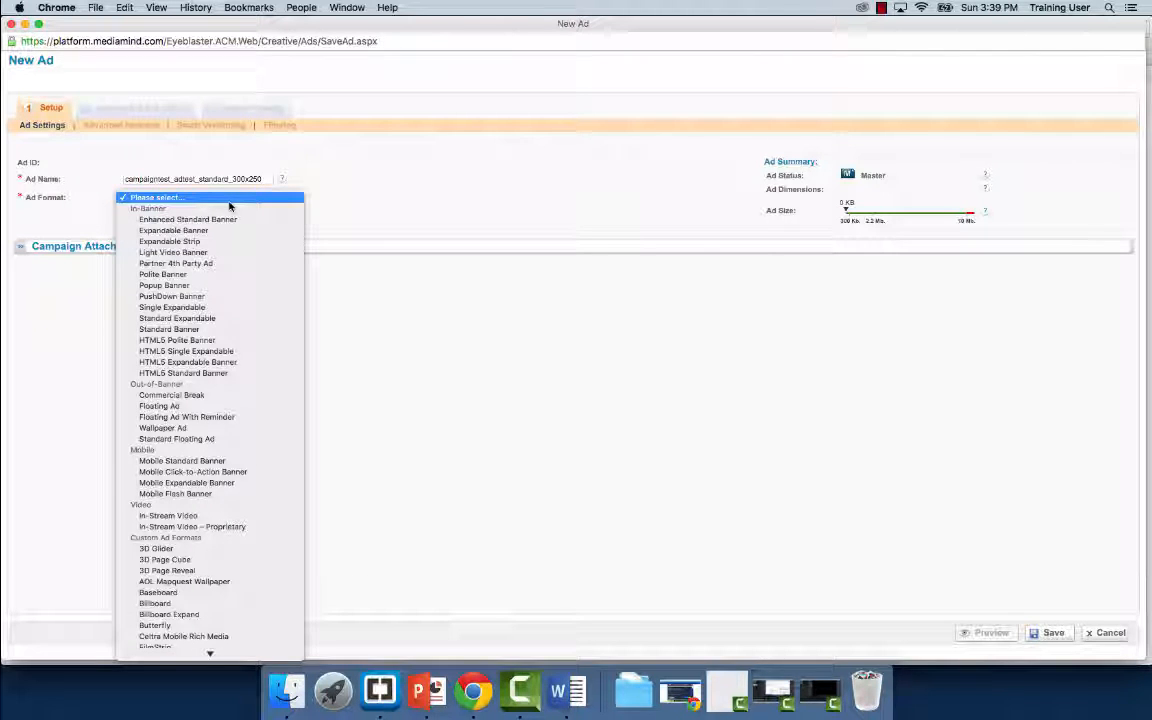
pyautogui.click(208, 374)
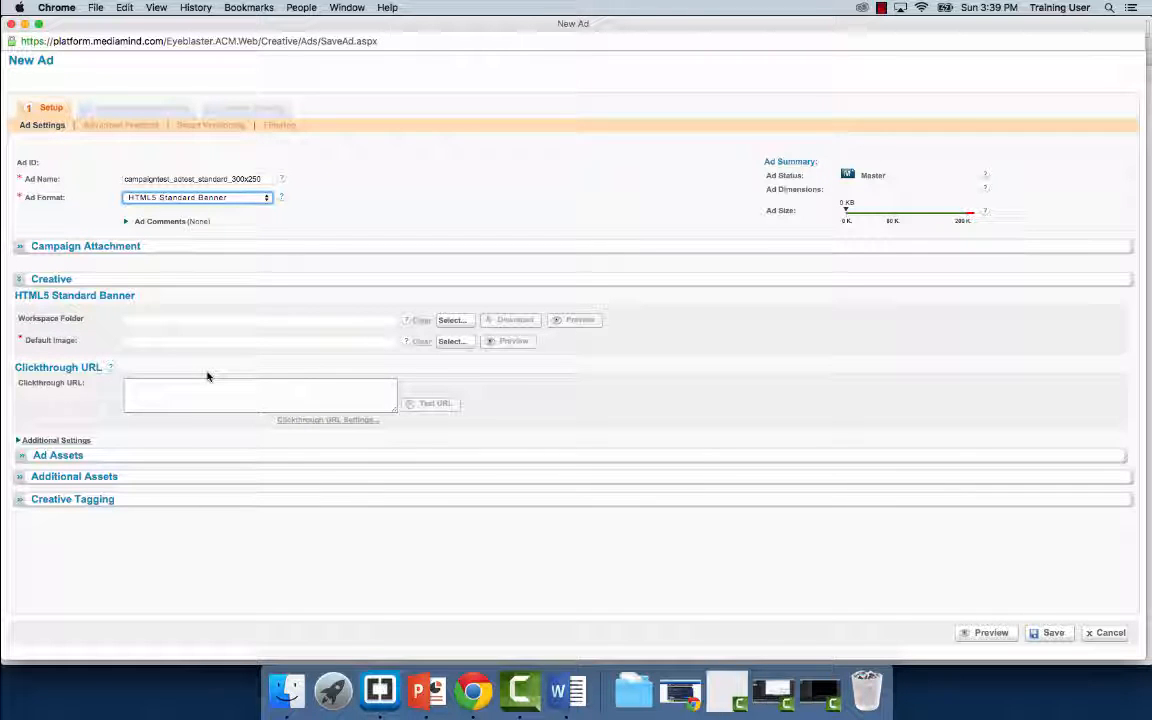
# - Upload toyota_hilux_mrec_300x250.zip as a new creative asset into the Training folder while choosing the ad's workspace folder
pyautogui.click(460, 324)
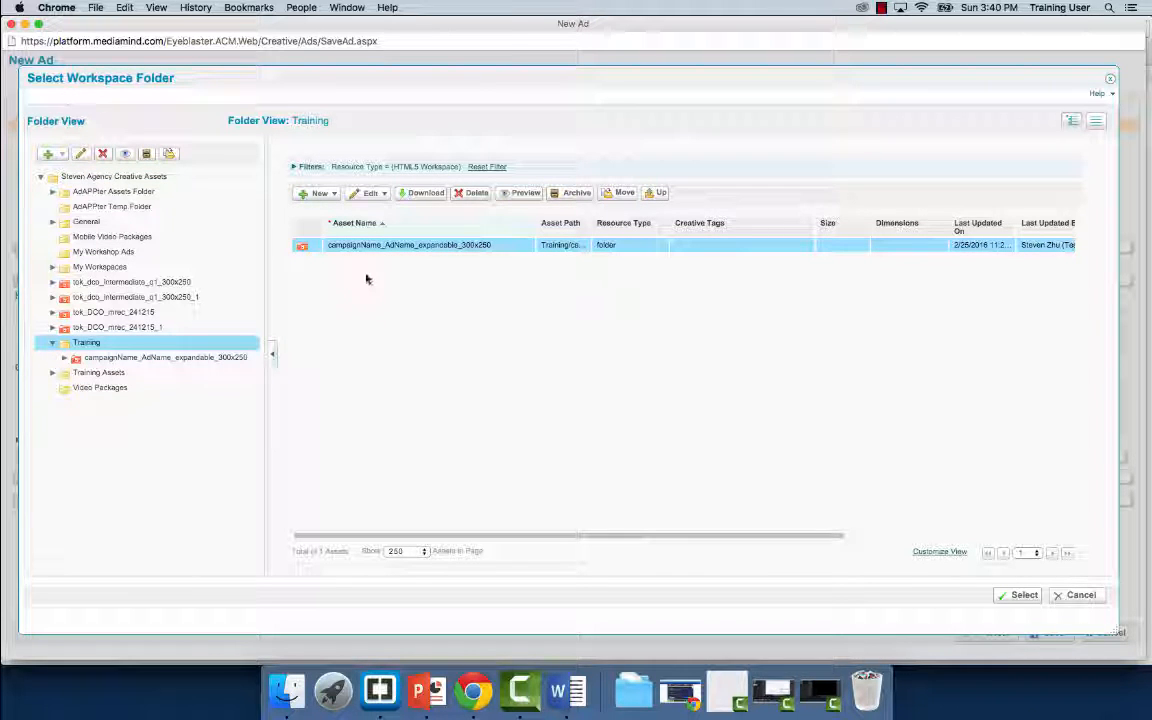
pyautogui.click(331, 198)
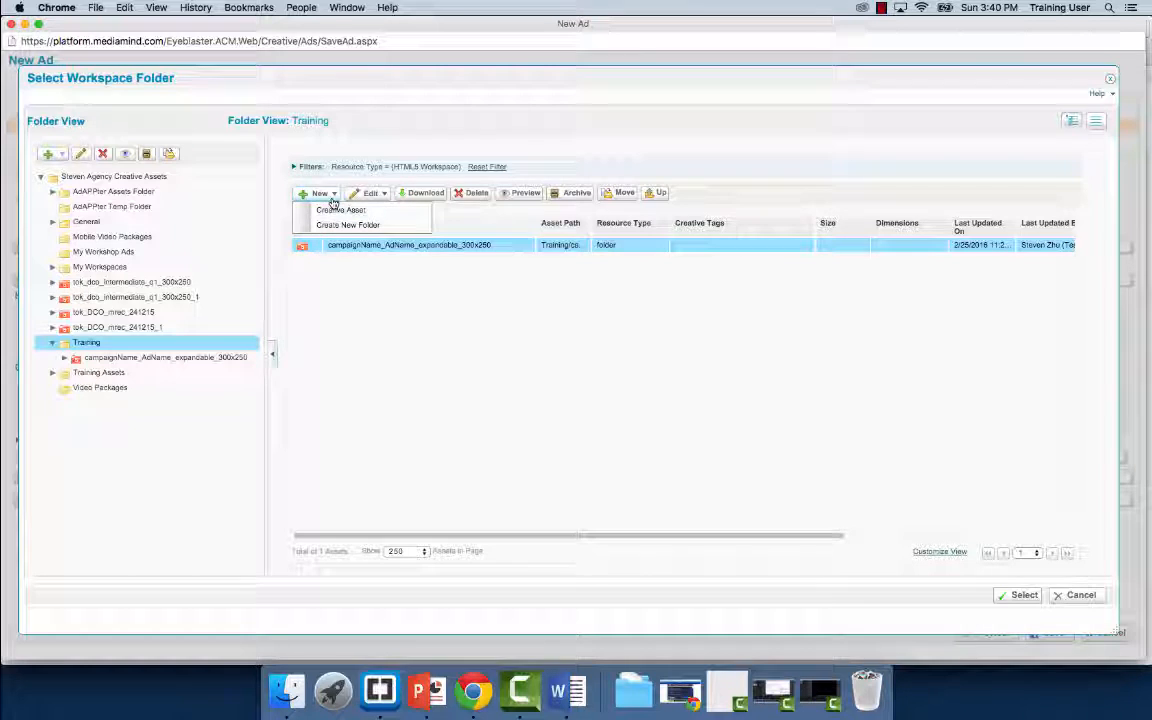
pyautogui.click(334, 211)
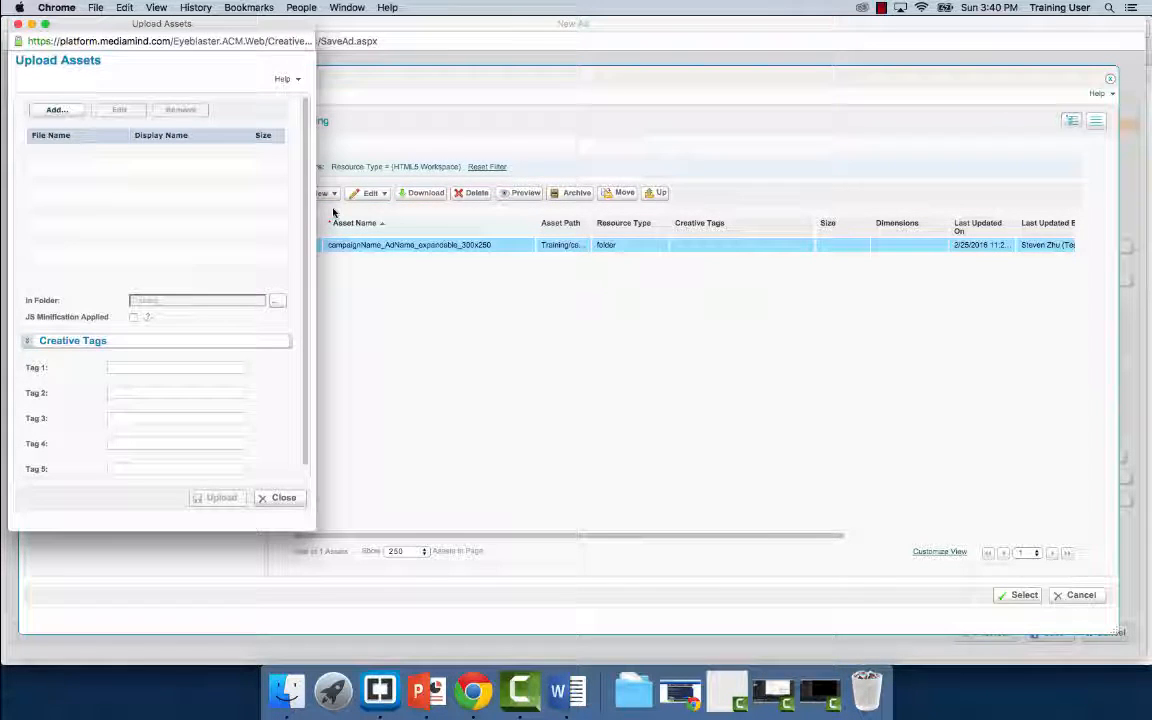
pyautogui.click(56, 109)
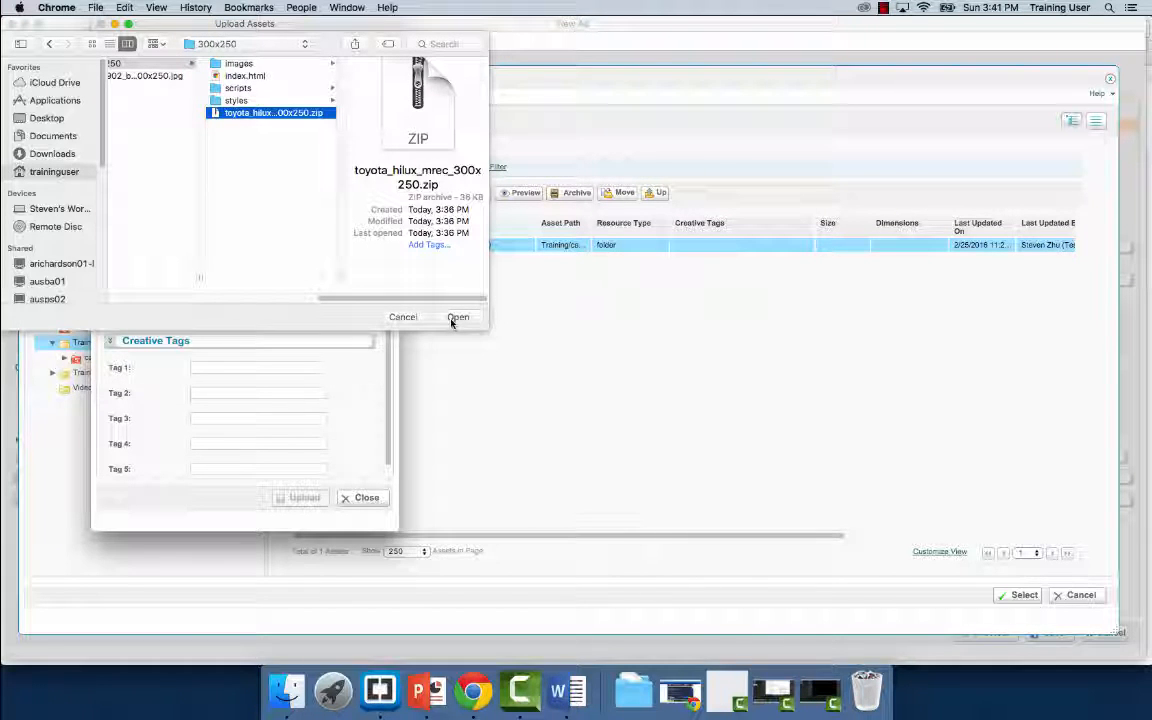
pyautogui.click(456, 317)
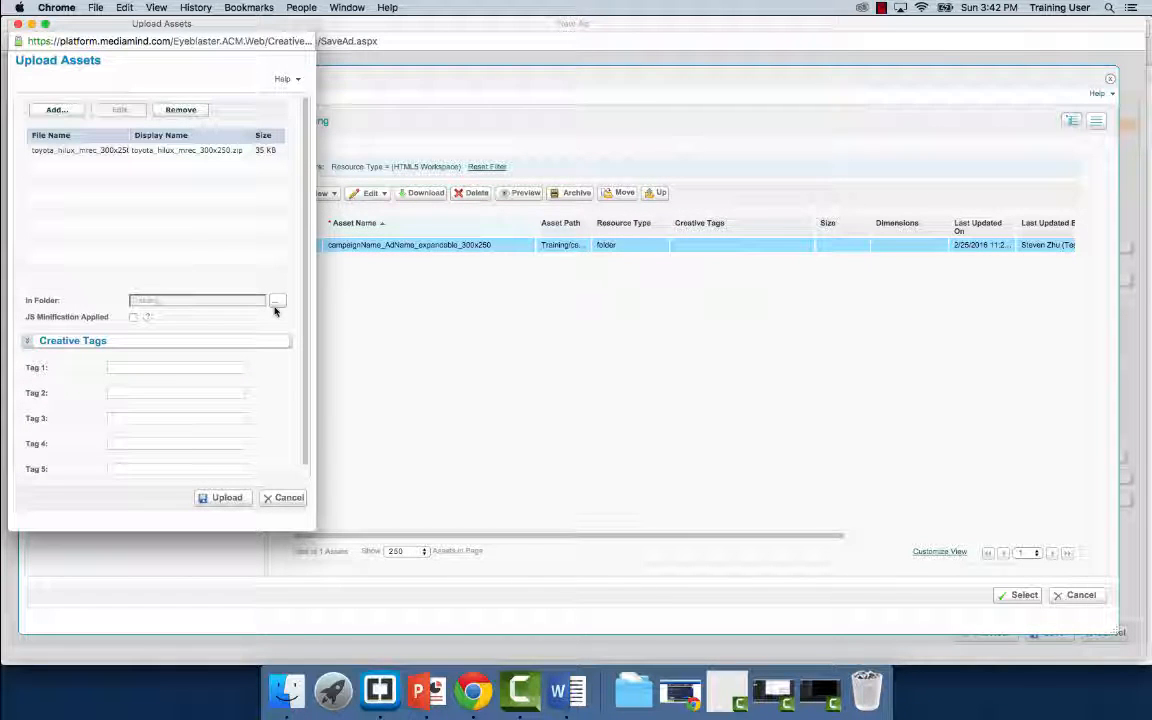
pyautogui.click(276, 303)
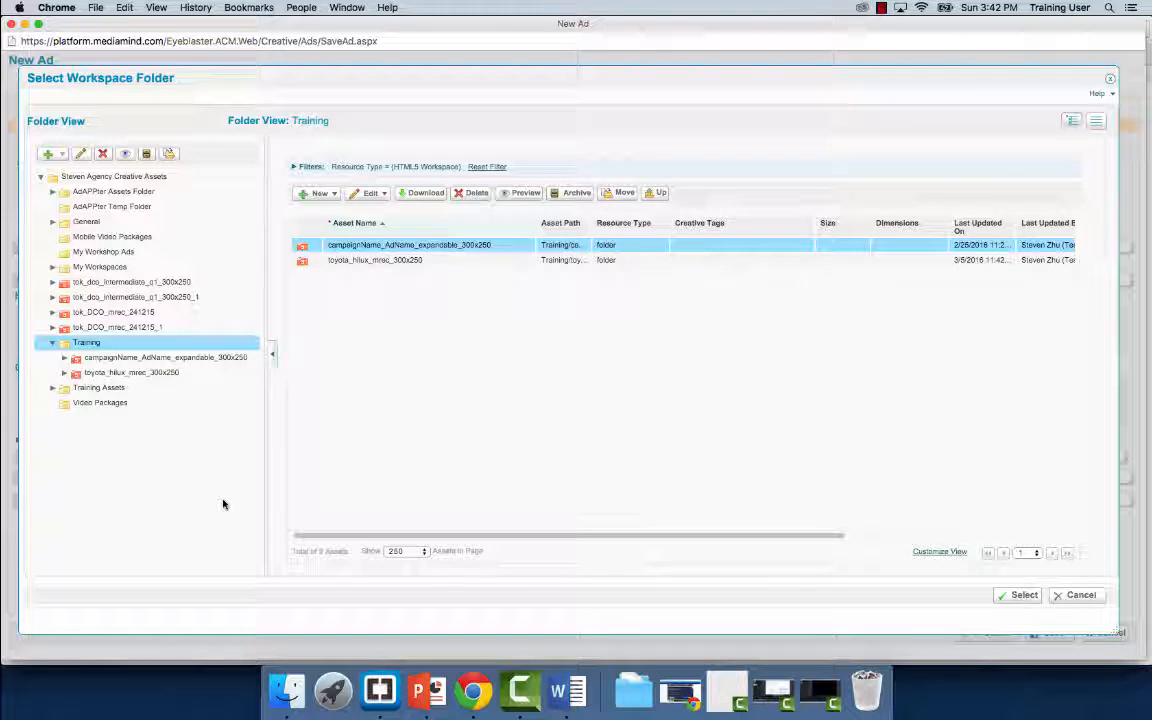
# - Assign the toyota_hilux_mrec_300x250 workspace folder to the ad and set backup.jpg from its images folder as the default image
pyautogui.click(303, 260)
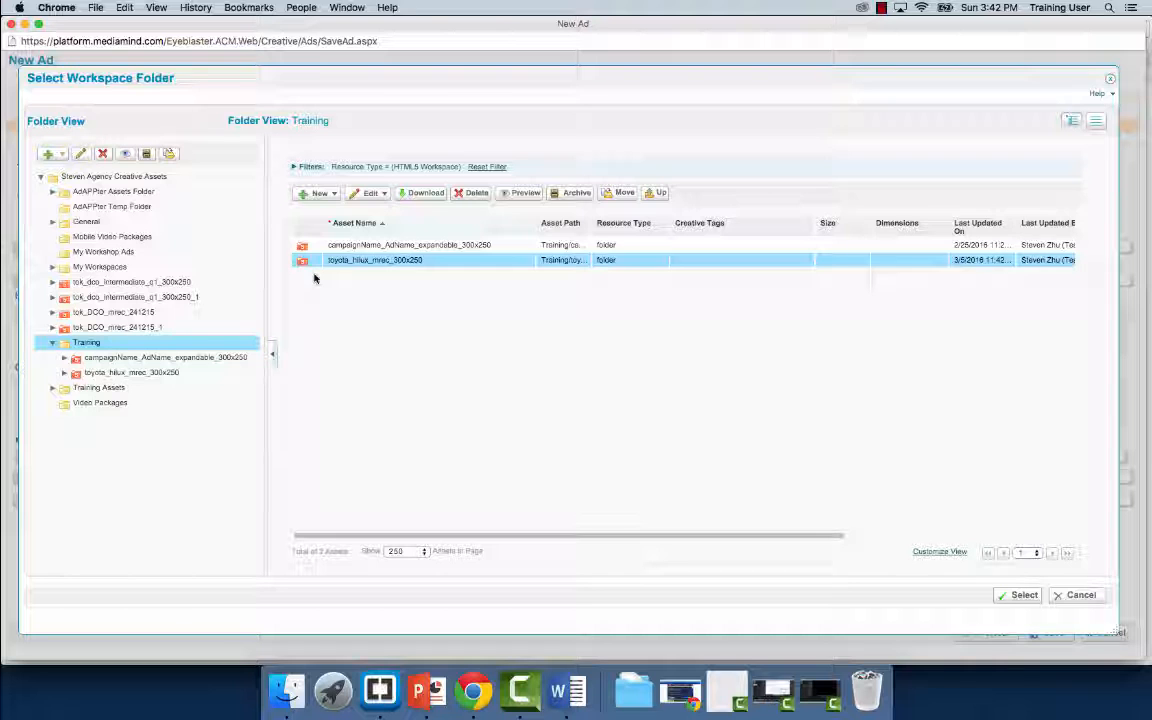
pyautogui.click(1017, 595)
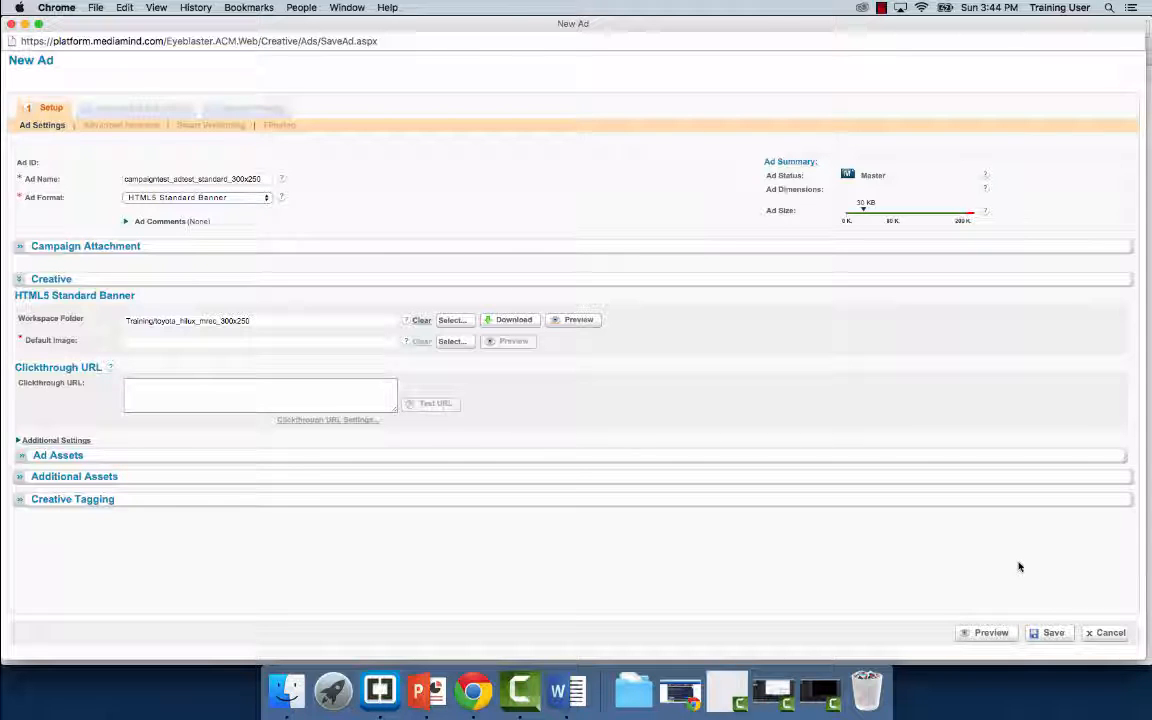
pyautogui.click(456, 342)
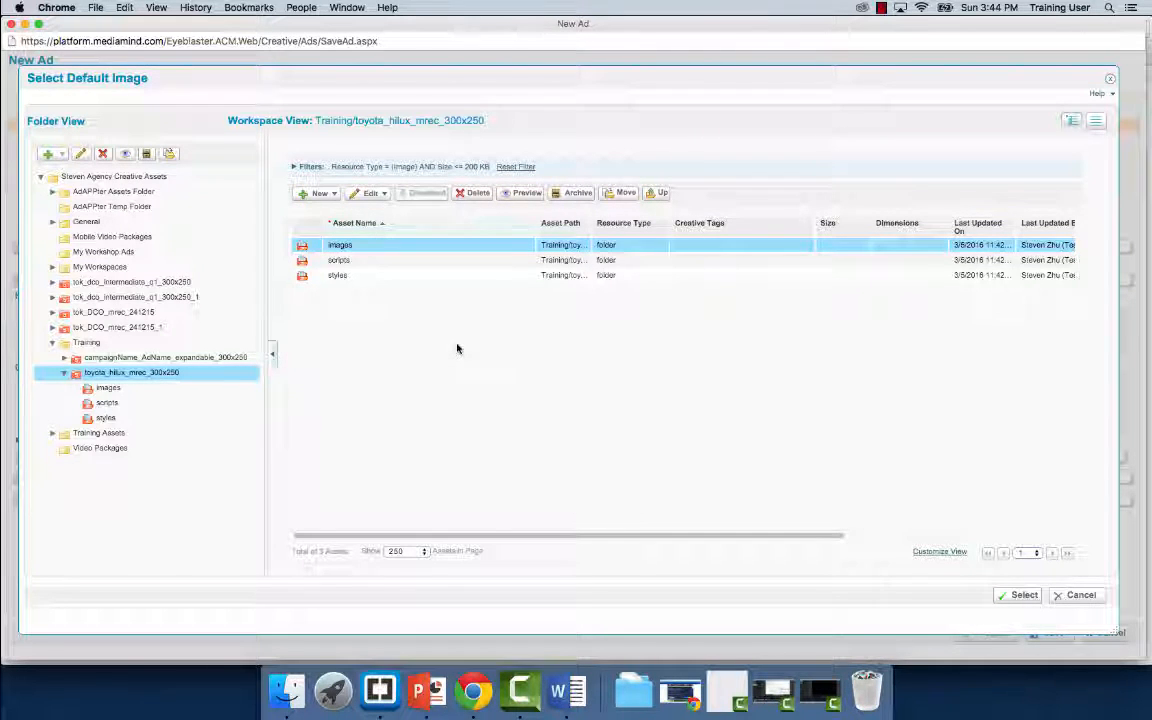
pyautogui.doubleClick(338, 245)
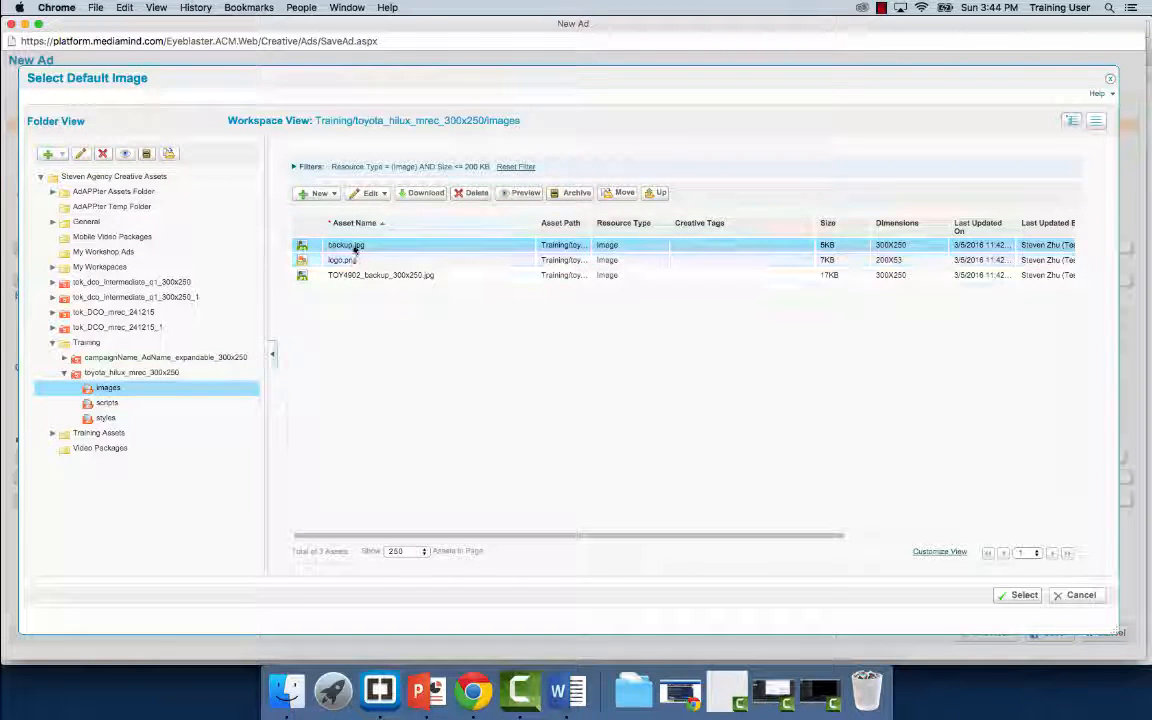
pyautogui.doubleClick(355, 247)
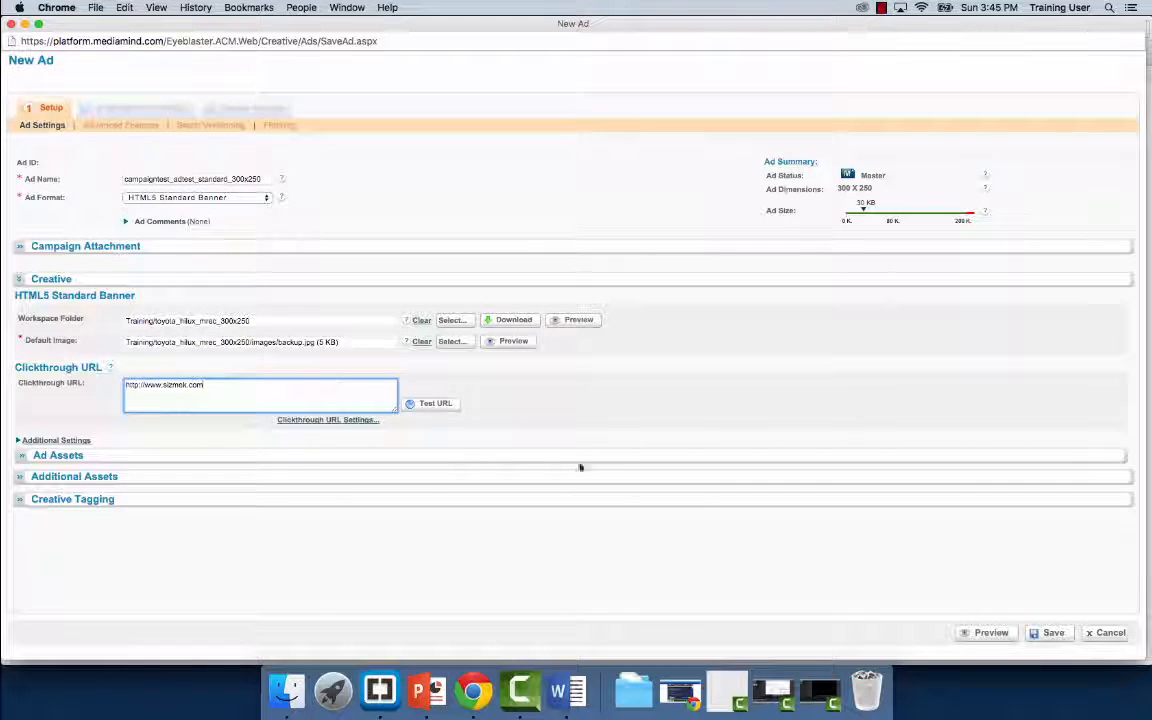
pyautogui.click(1063, 638)
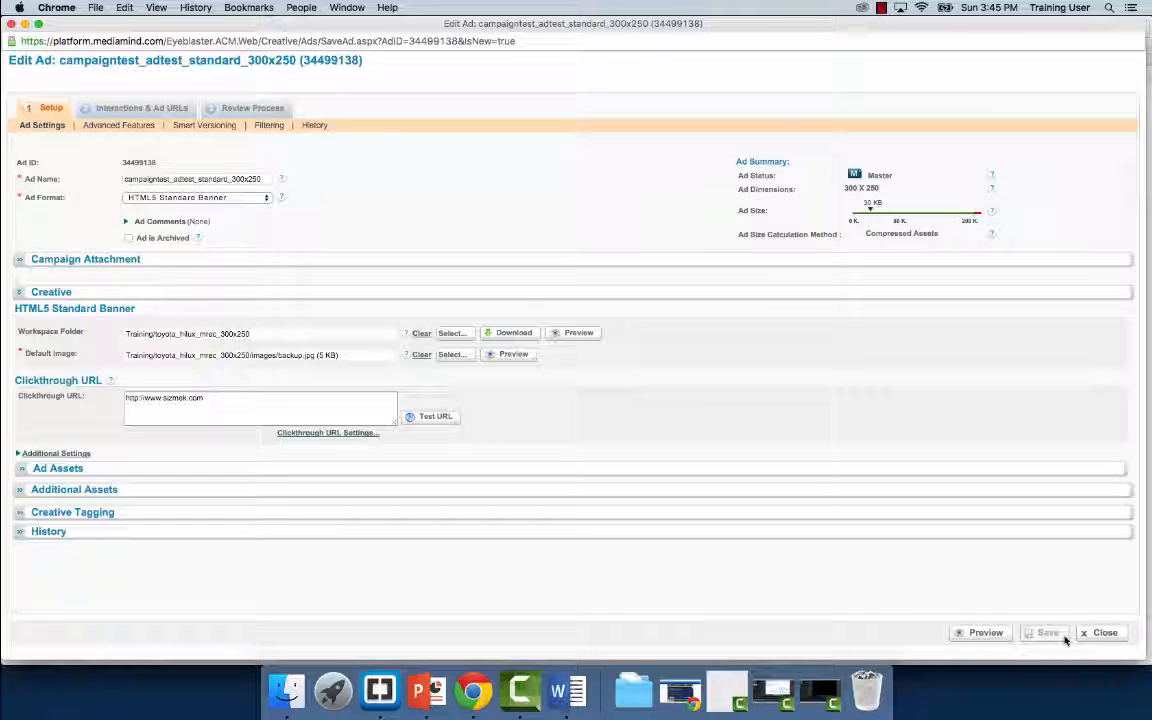
pyautogui.click(977, 633)
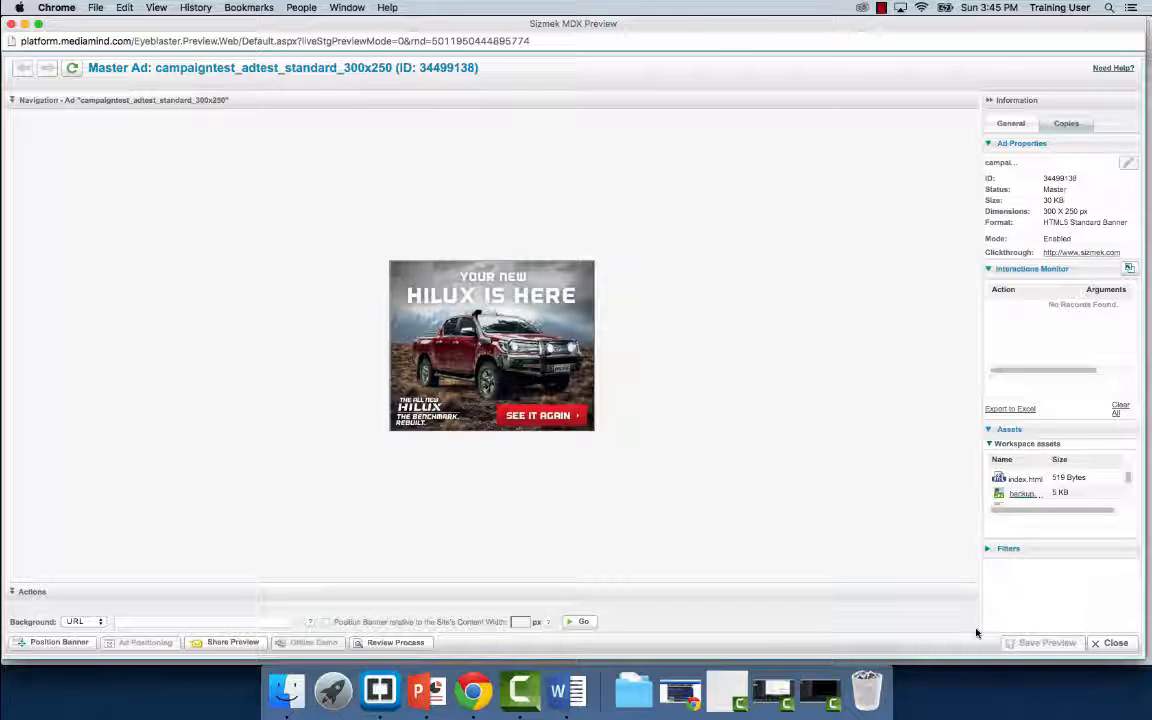
pyautogui.click(565, 415)
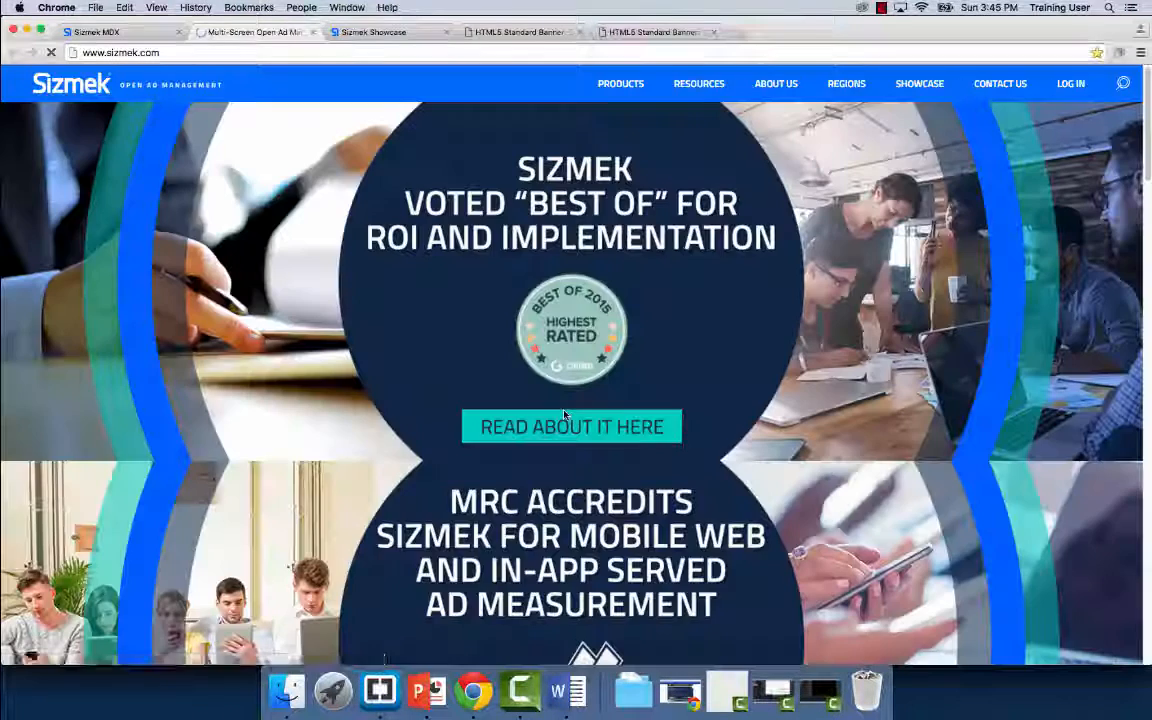
pyautogui.press('super+grave')
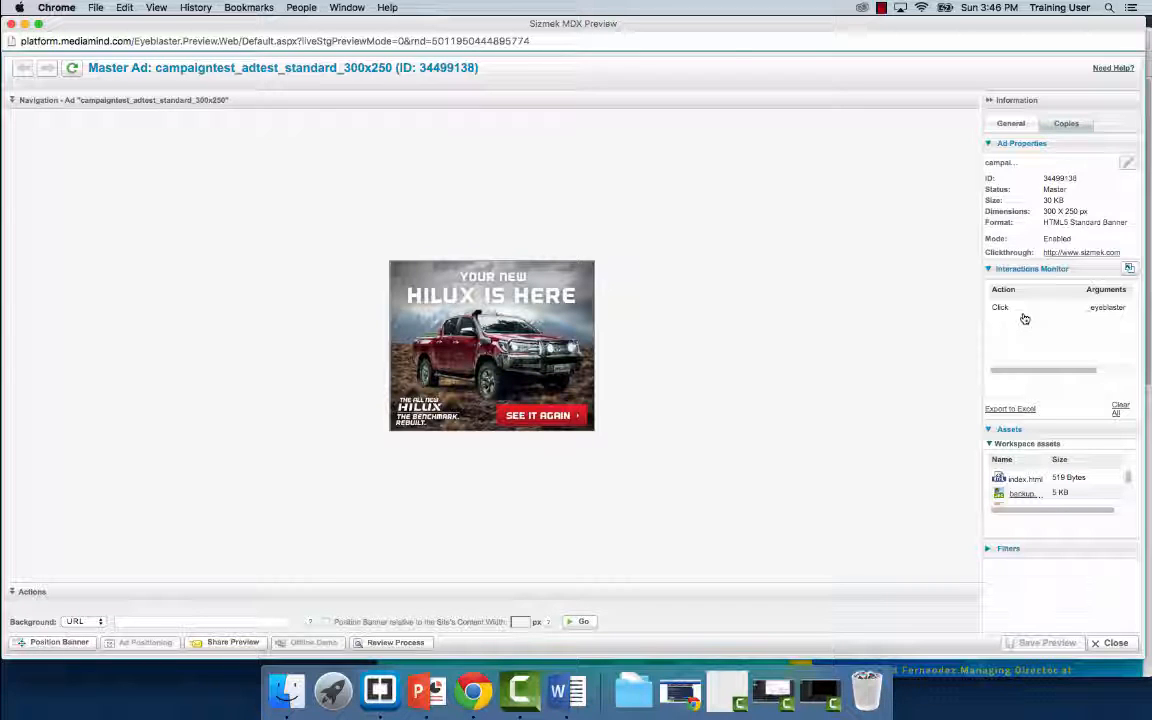
# - Generate a shared preview link for the master ad without the detailed preview option, and close the sharing dialog
pyautogui.click(232, 642)
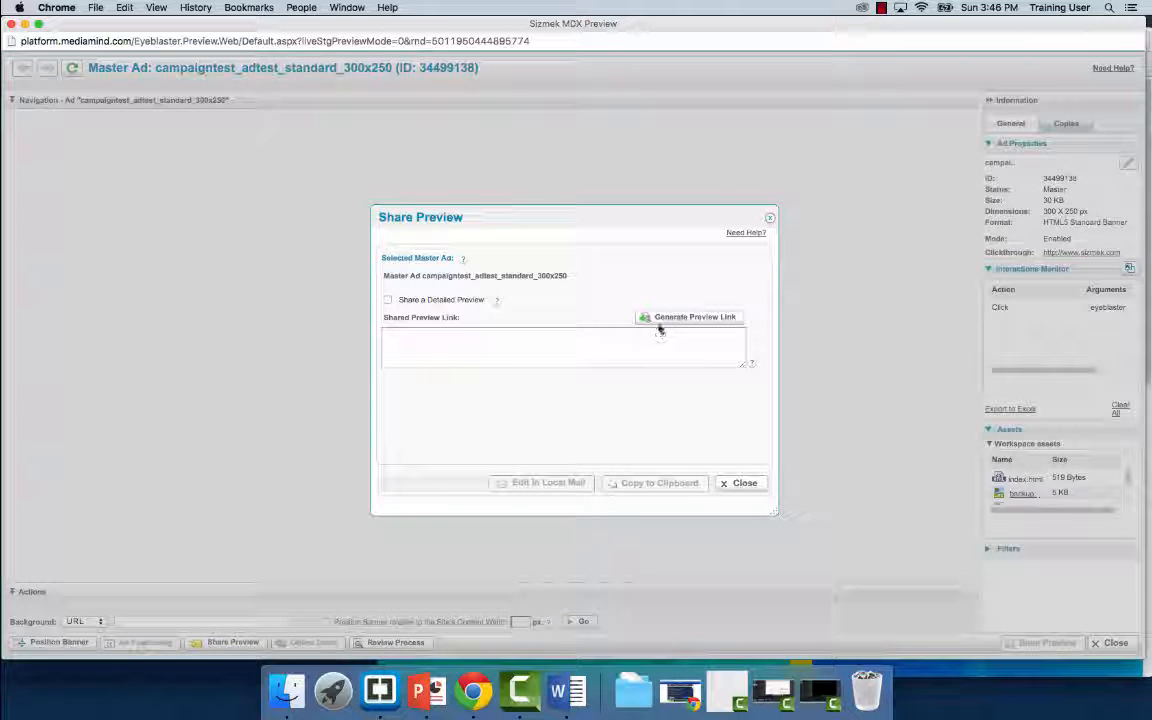
pyautogui.click(662, 318)
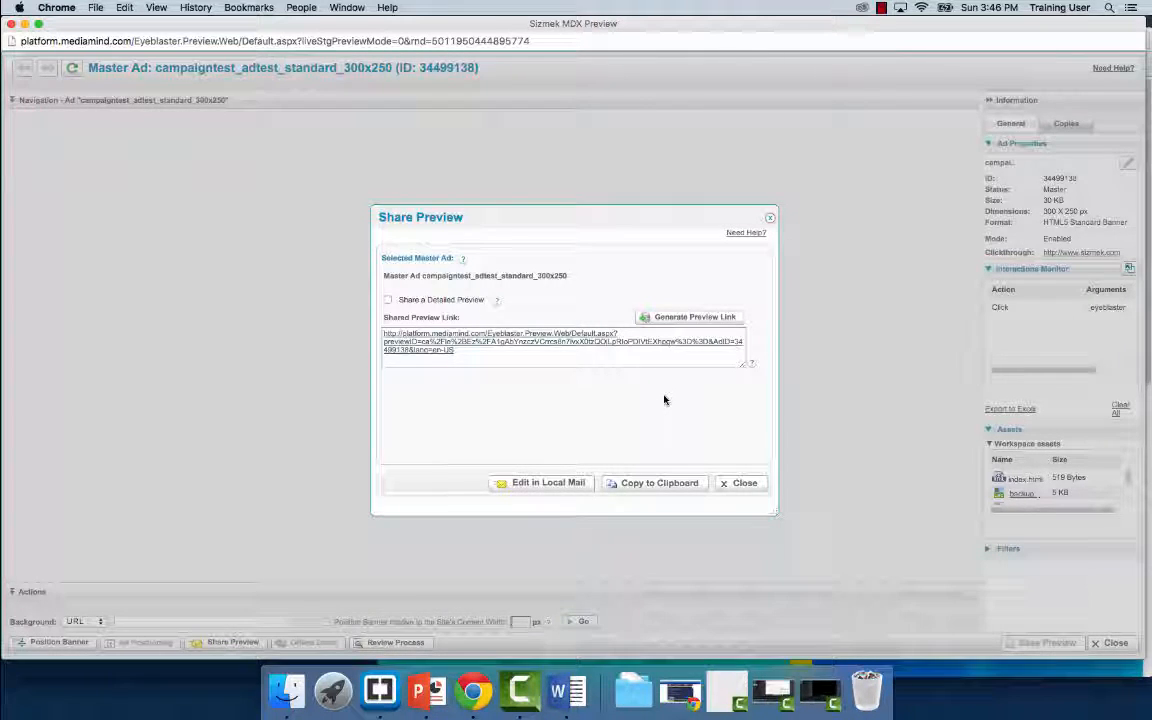
pyautogui.click(741, 484)
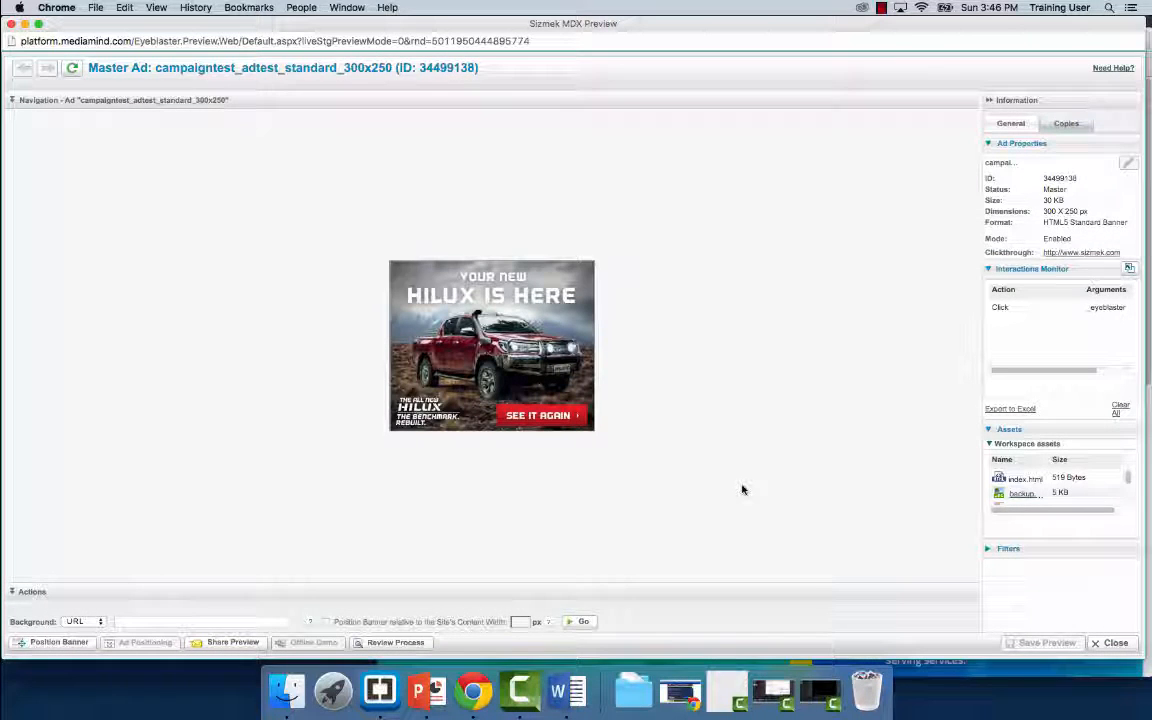